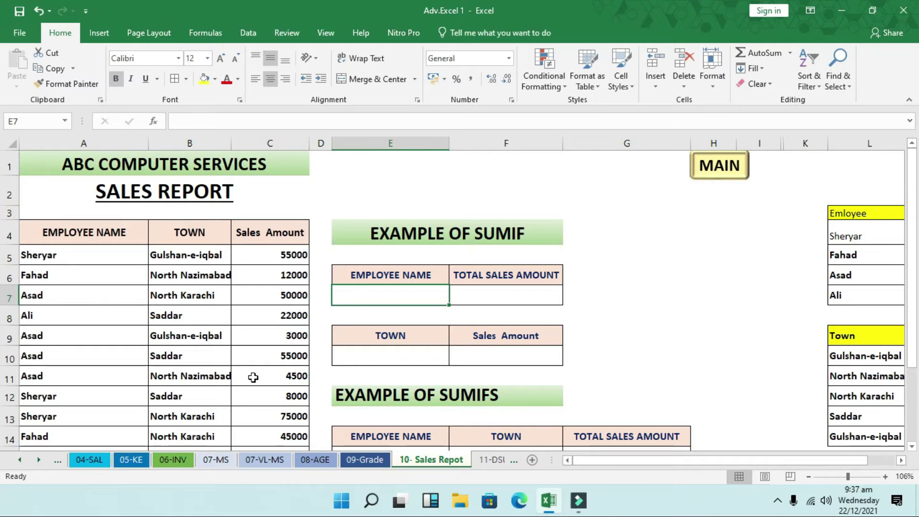
Step: Review the first sales record: employee Sheryar with a sales amount of 55000
{"action": "left_click", "coordinate": [92, 254]}
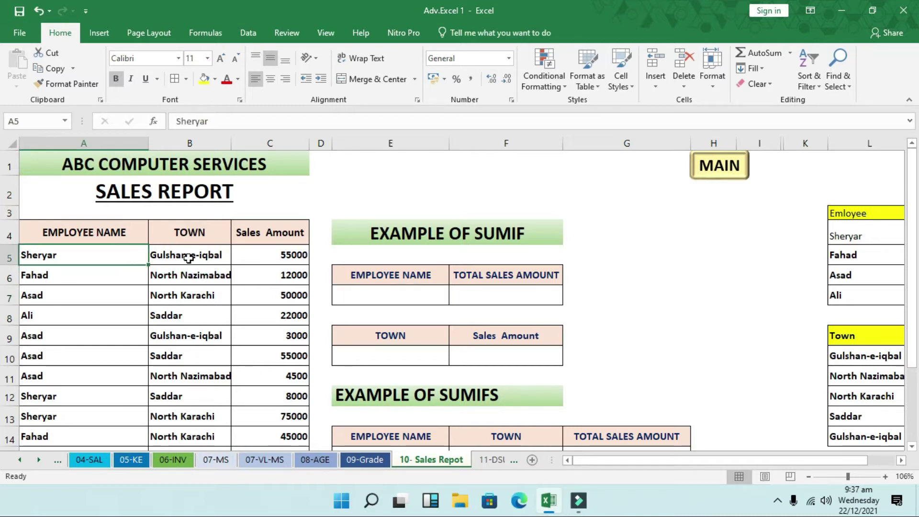
{"action": "left_click", "coordinate": [245, 262]}
{"action": "left_click", "coordinate": [41, 258]}
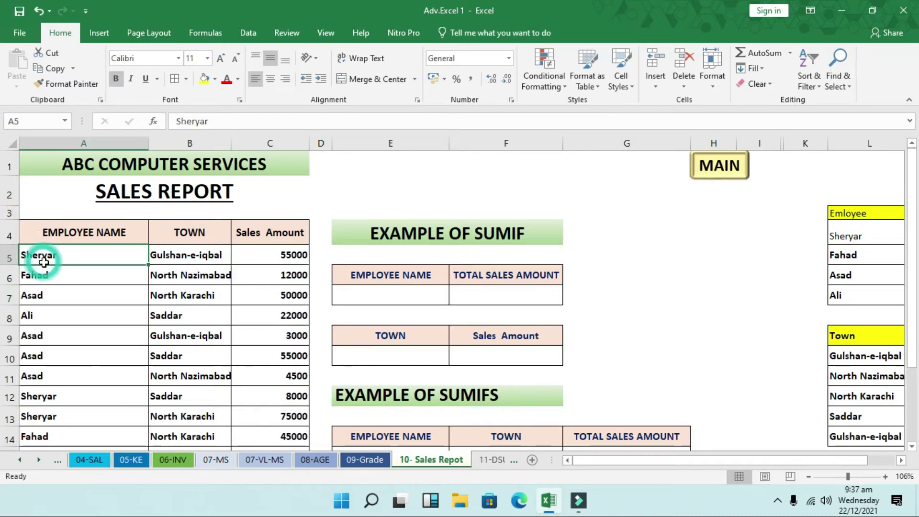
{"action": "left_click", "coordinate": [279, 255]}
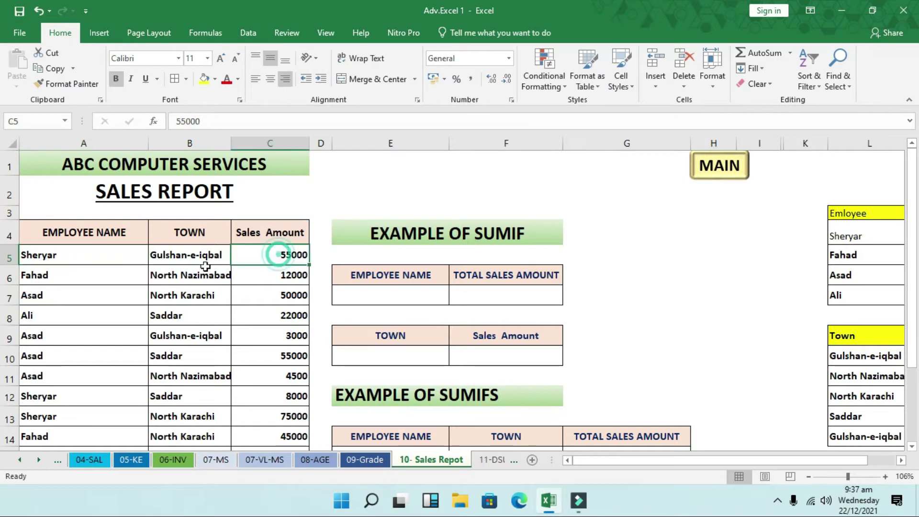
{"action": "scroll", "coordinate": [110, 287], "scroll_direction": "down", "scroll_amount": 2}
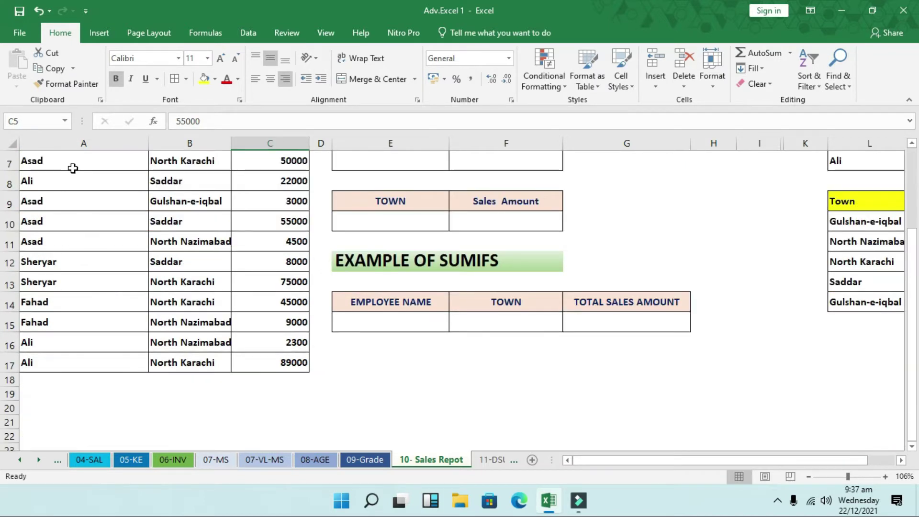
{"action": "scroll", "coordinate": [72, 168], "scroll_direction": "up", "scroll_amount": 2}
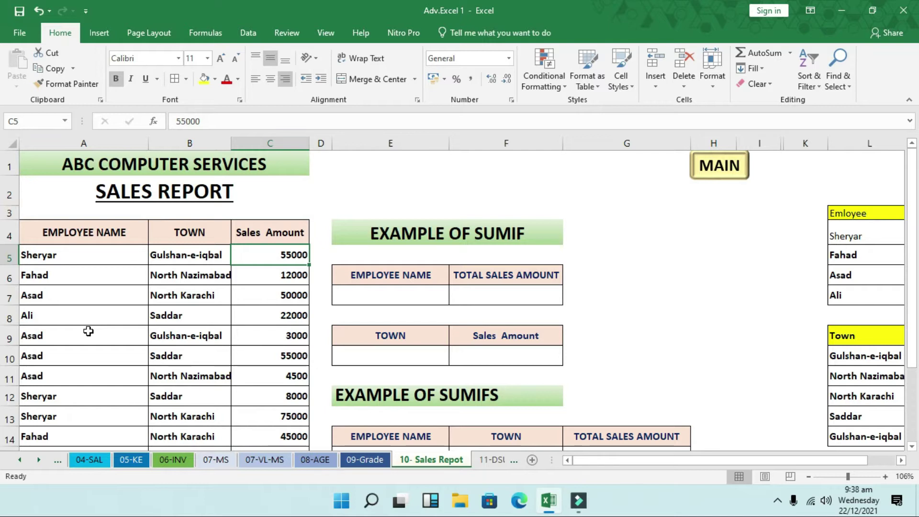
{"action": "left_click", "coordinate": [90, 254]}
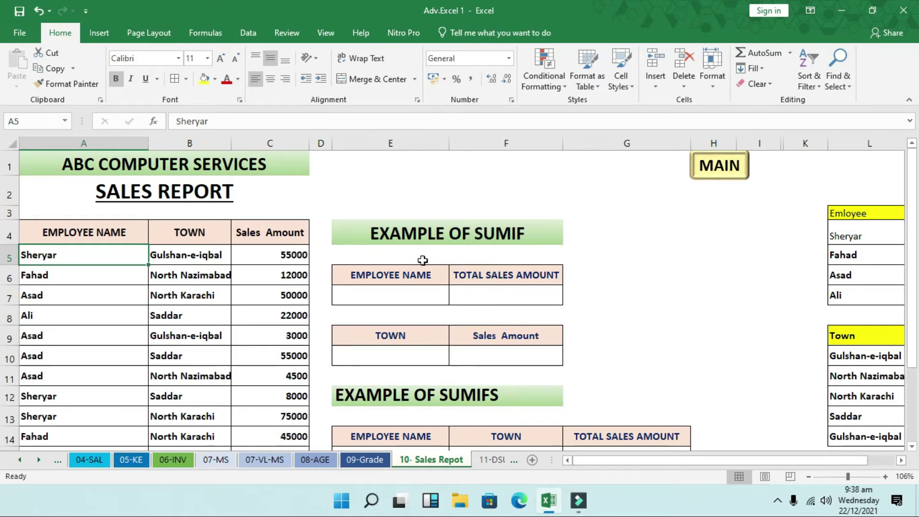
Step: Point out the E7 name cell, the F7 total cell and the helper employee list in column L
{"action": "left_click", "coordinate": [411, 295]}
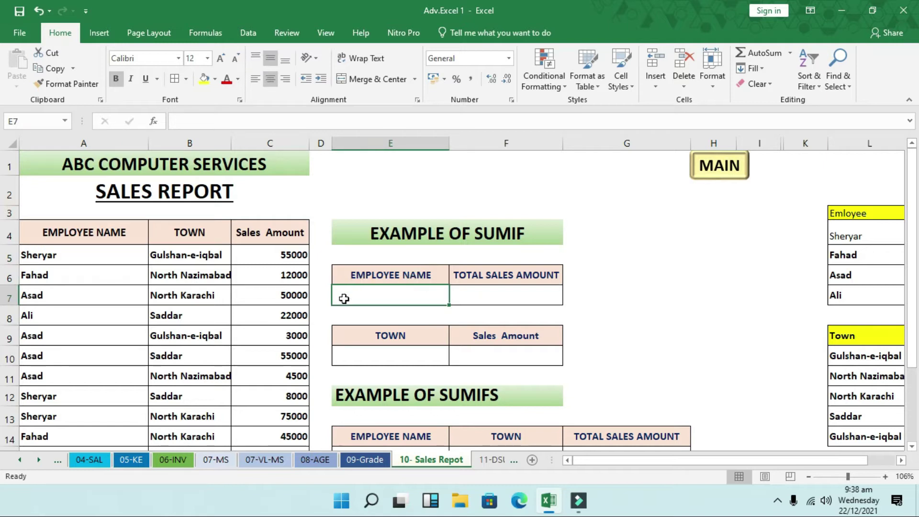
{"action": "left_click", "coordinate": [488, 297]}
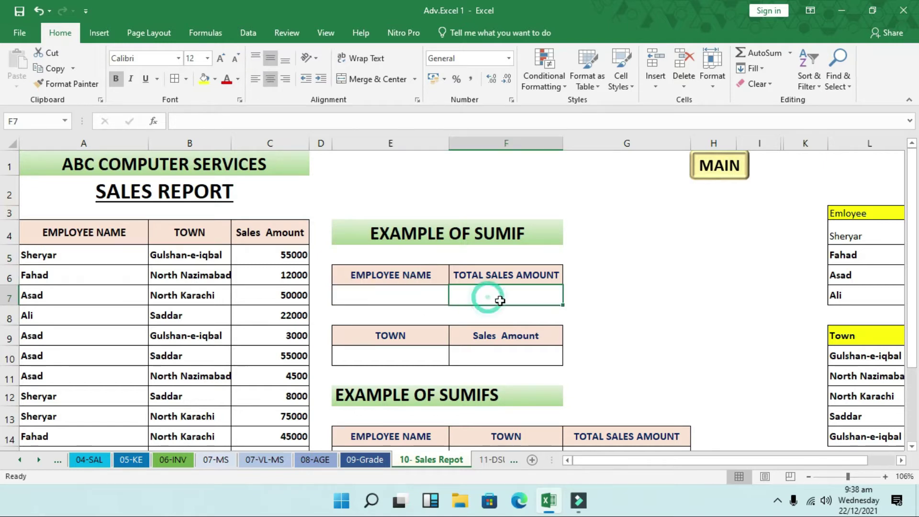
{"action": "left_click", "coordinate": [366, 299]}
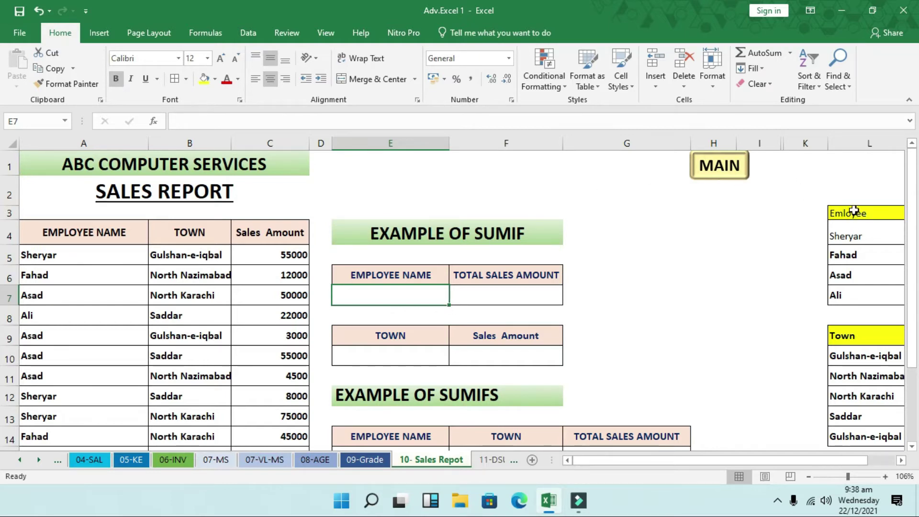
{"action": "left_click_drag", "start_coordinate": [855, 211], "coordinate": [858, 295]}
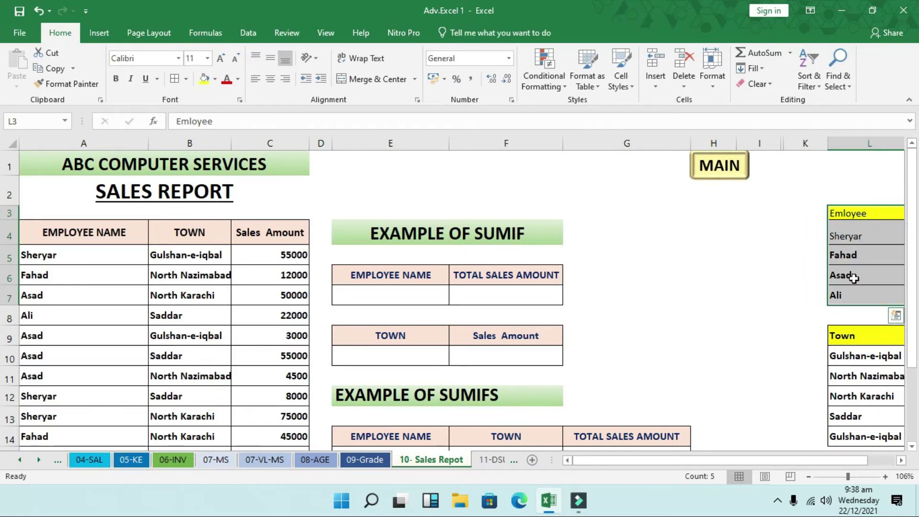
{"action": "left_click", "coordinate": [649, 294]}
{"action": "key", "text": "Left"}
{"action": "key", "text": "Left"}
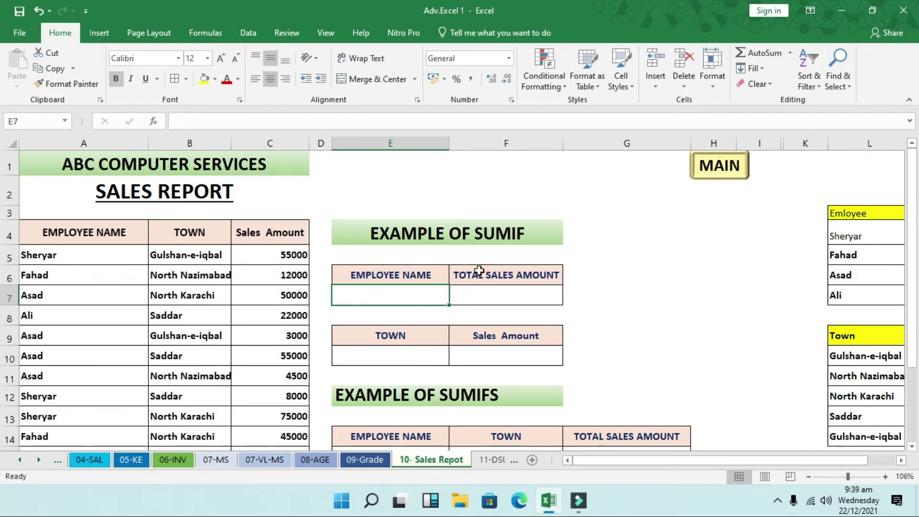
Step: Add a List data validation to E7 with source =$L$4:$L$7
{"action": "left_click", "coordinate": [257, 33]}
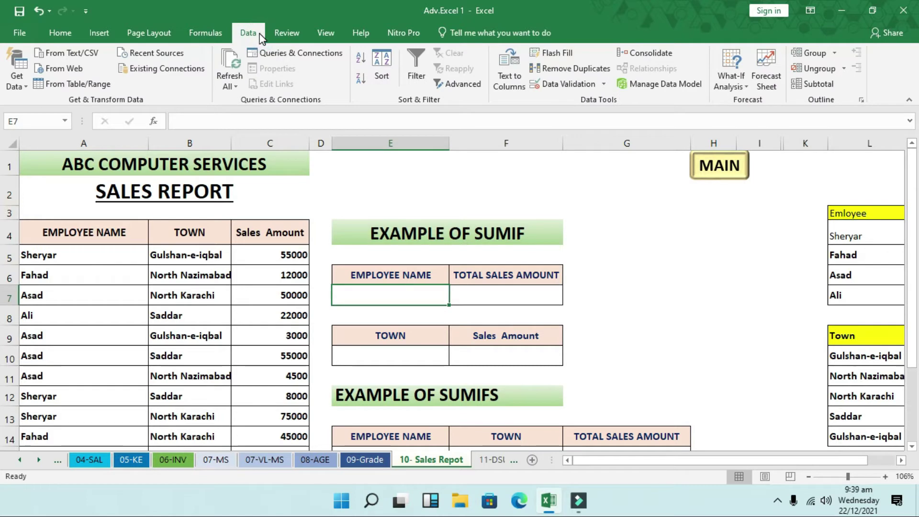
{"action": "left_click", "coordinate": [560, 82]}
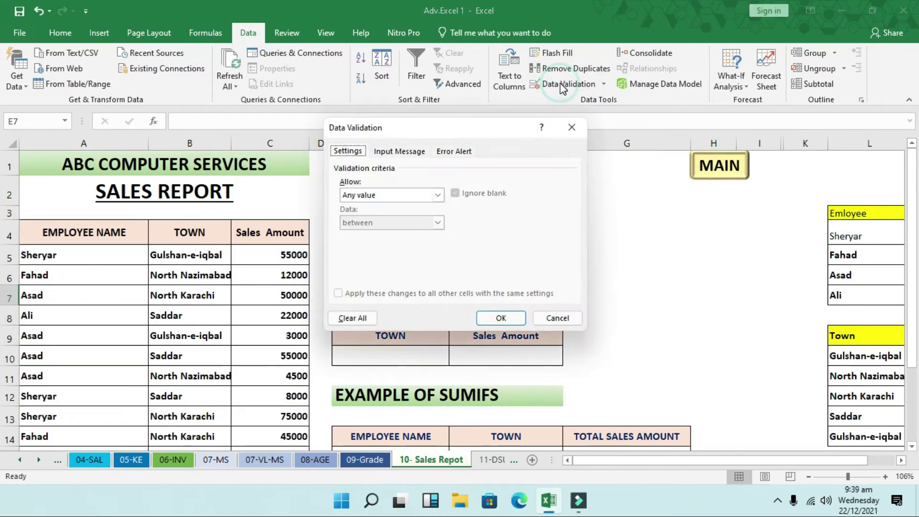
{"action": "left_click", "coordinate": [366, 196]}
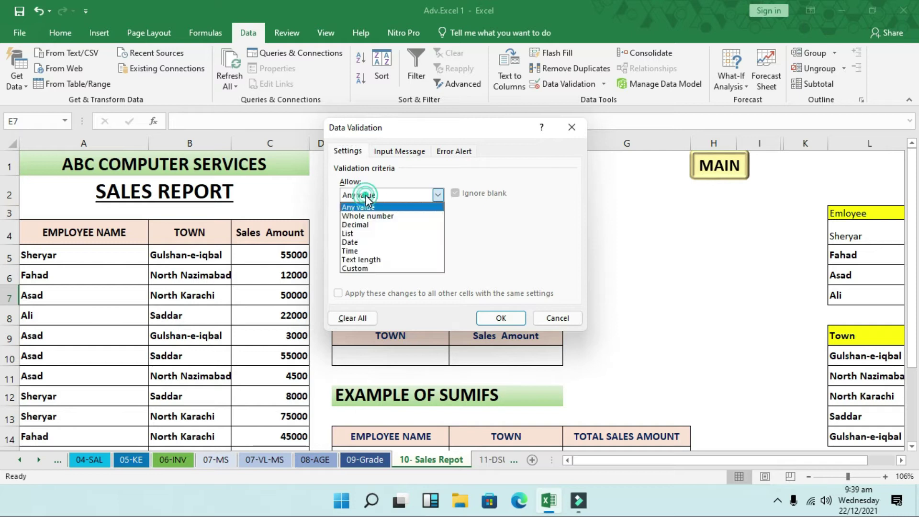
{"action": "left_click", "coordinate": [364, 234]}
{"action": "left_click", "coordinate": [377, 249]}
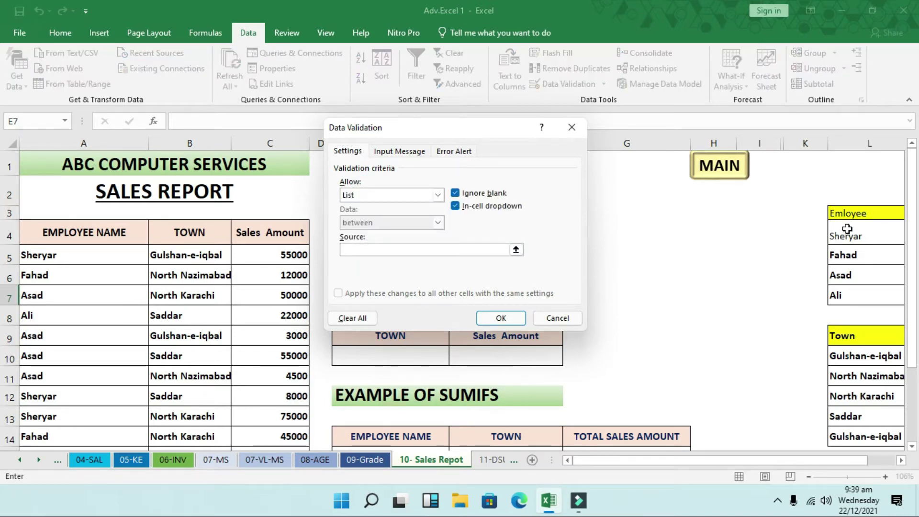
{"action": "left_click_drag", "start_coordinate": [847, 229], "coordinate": [856, 290]}
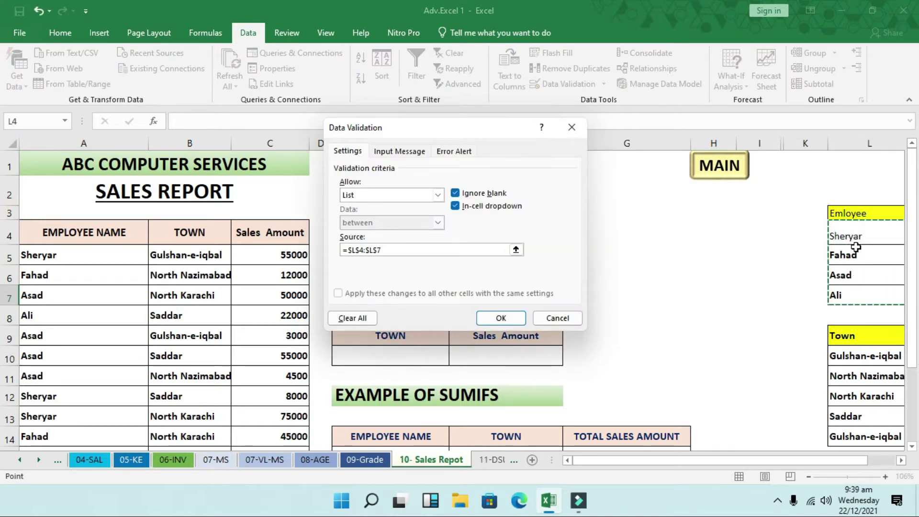
{"action": "left_click", "coordinate": [507, 320]}
Step: Pick Sheryar from the new E7 dropdown
{"action": "left_click", "coordinate": [454, 298]}
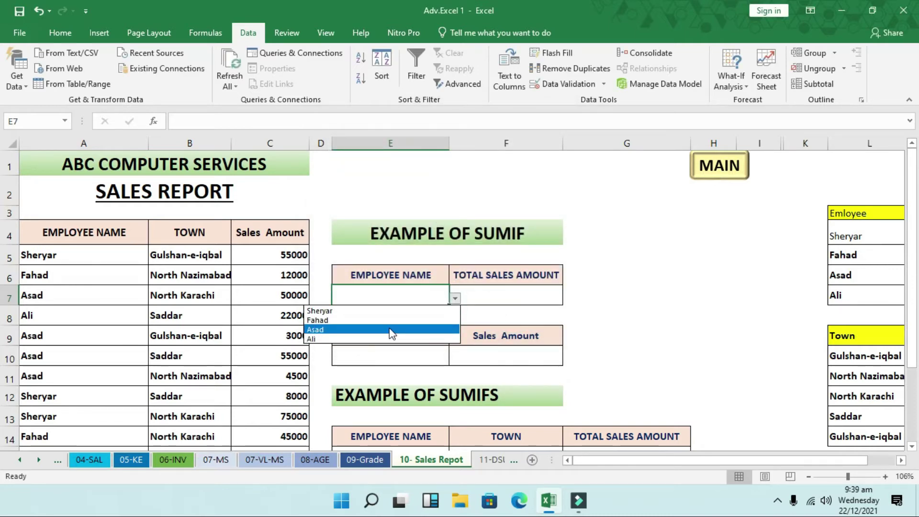
{"action": "left_click", "coordinate": [343, 311]}
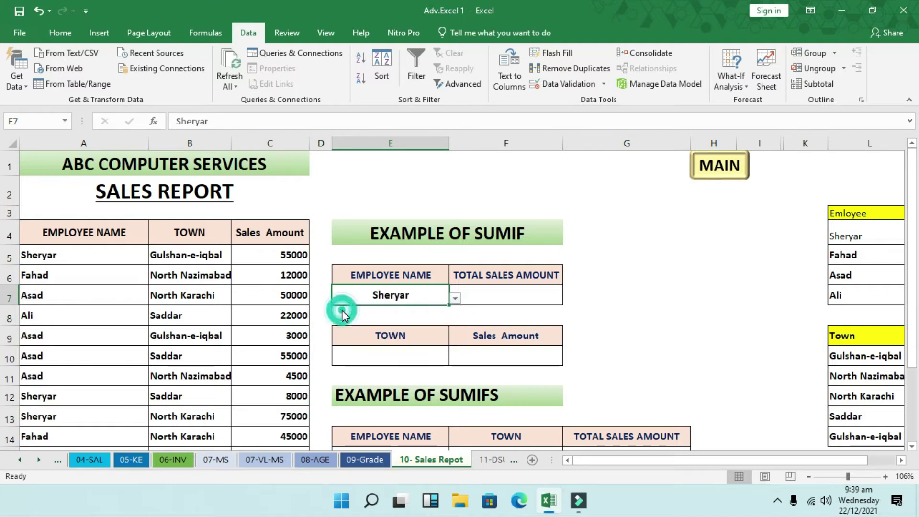
{"action": "left_click", "coordinate": [509, 305]}
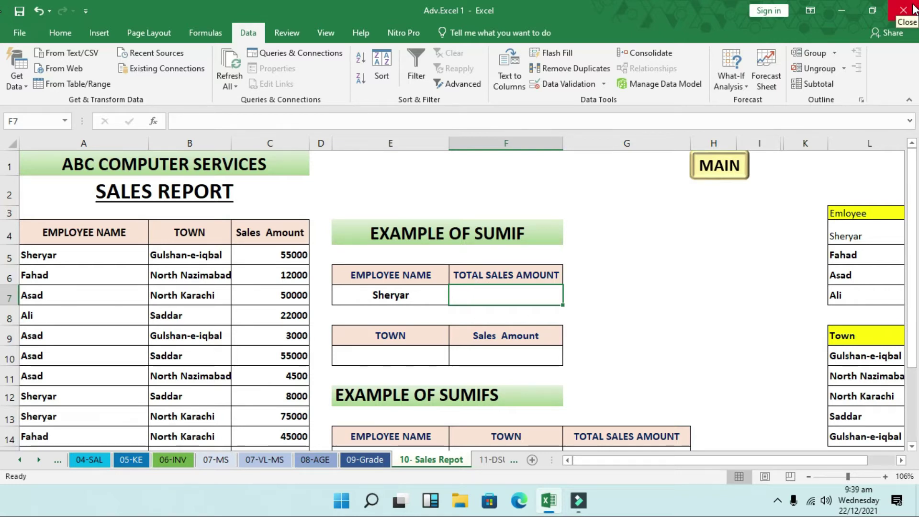
Step: Enter =SUMIF(A5:A17,E7,C5:C17) in F7, giving Sheryar's total of 138000
{"action": "type", "text": "="}
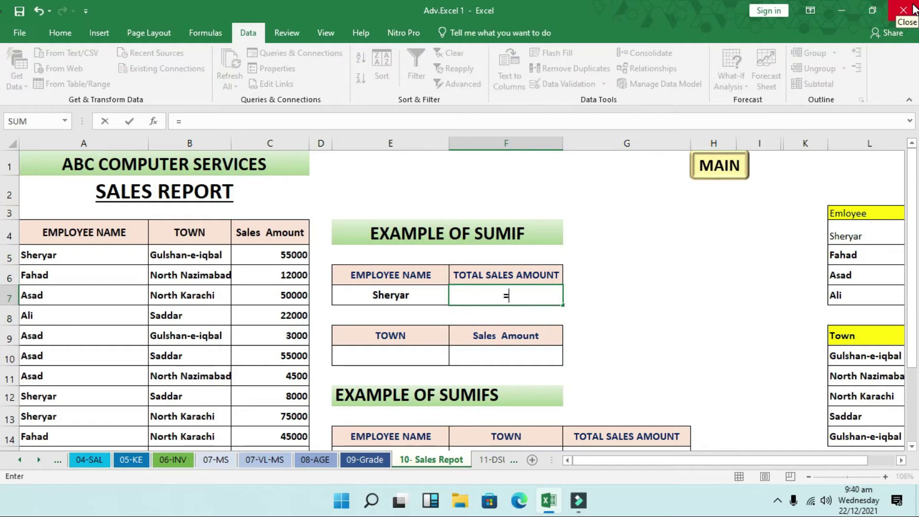
{"action": "type", "text": "sumif"}
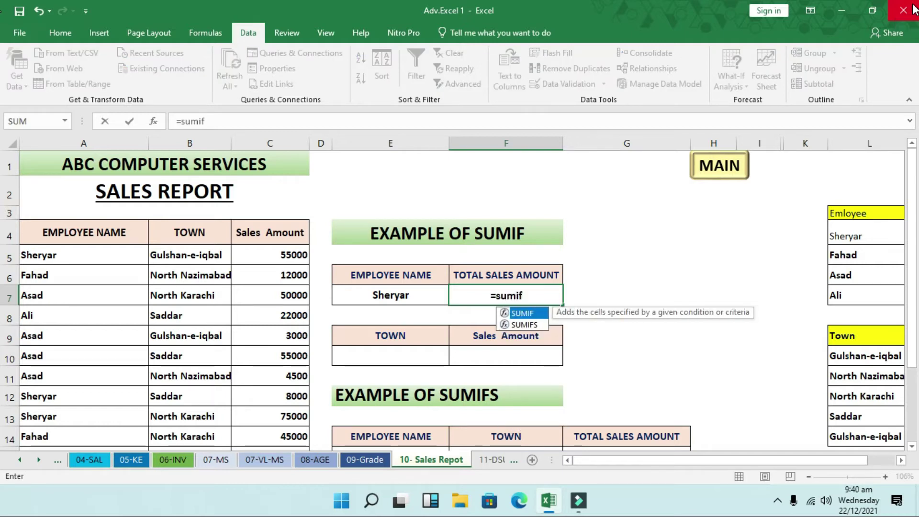
{"action": "key", "text": "Tab"}
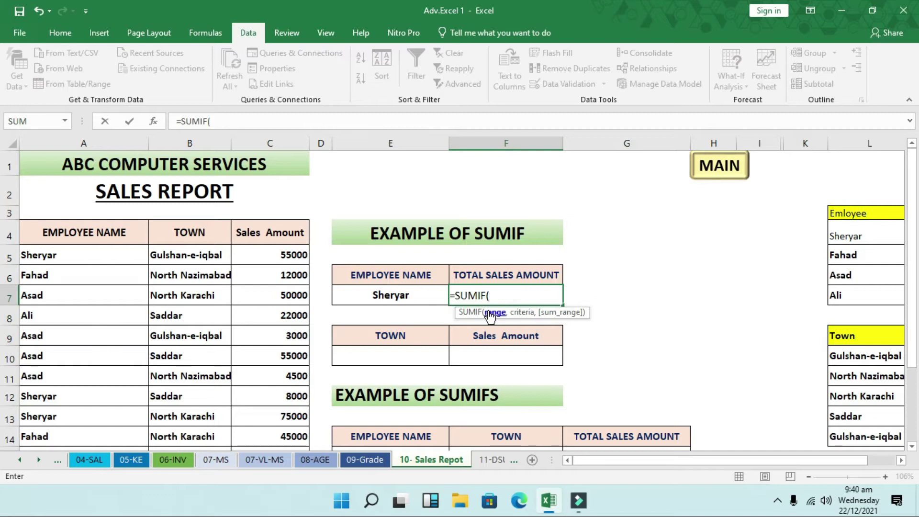
{"action": "left_click_drag", "start_coordinate": [51, 254], "coordinate": [40, 390]}
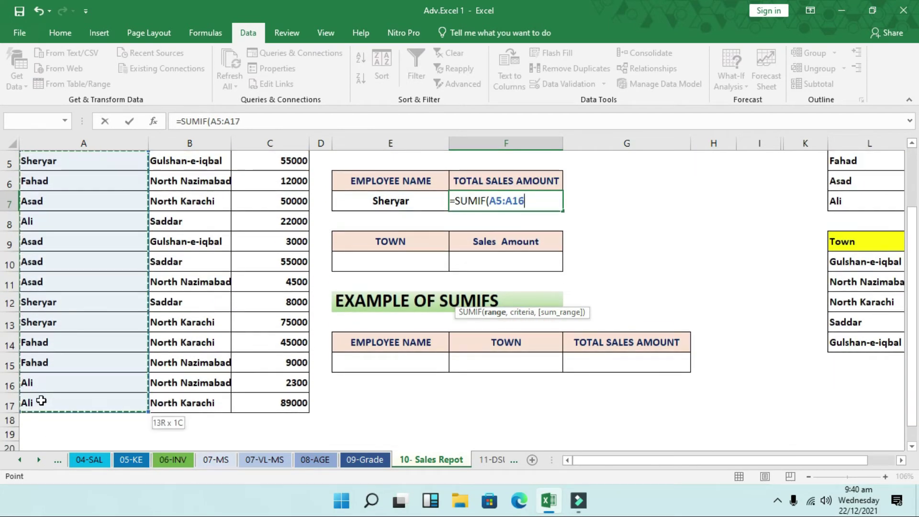
{"action": "type", "text": ","}
{"action": "scroll", "coordinate": [456, 294], "scroll_direction": "up", "scroll_amount": 1}
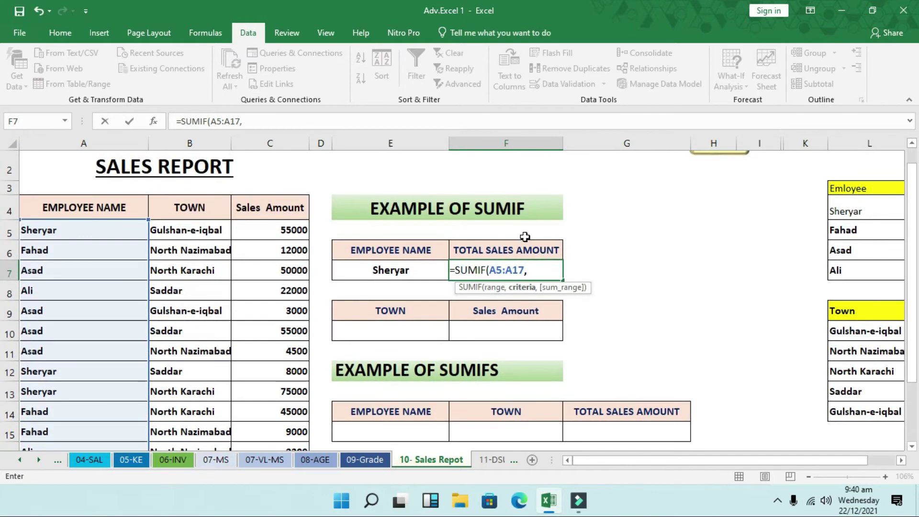
{"action": "left_click", "coordinate": [379, 272]}
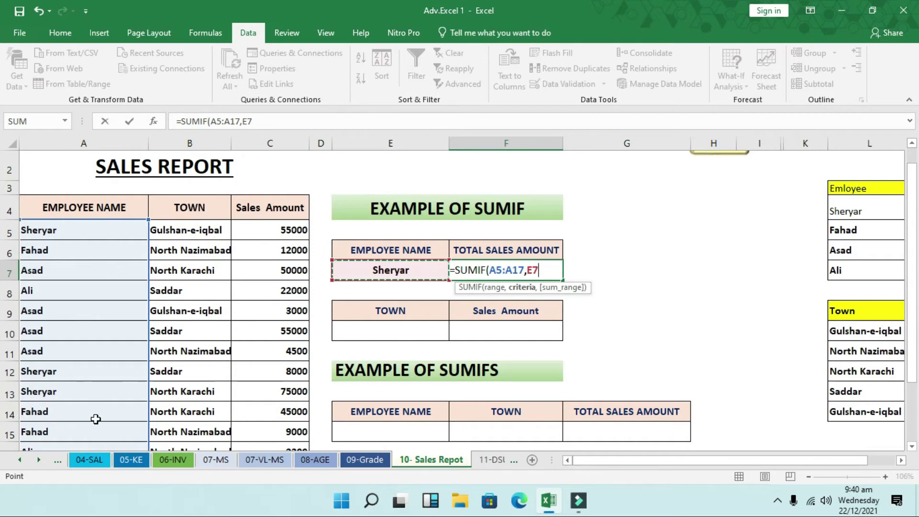
{"action": "type", "text": ","}
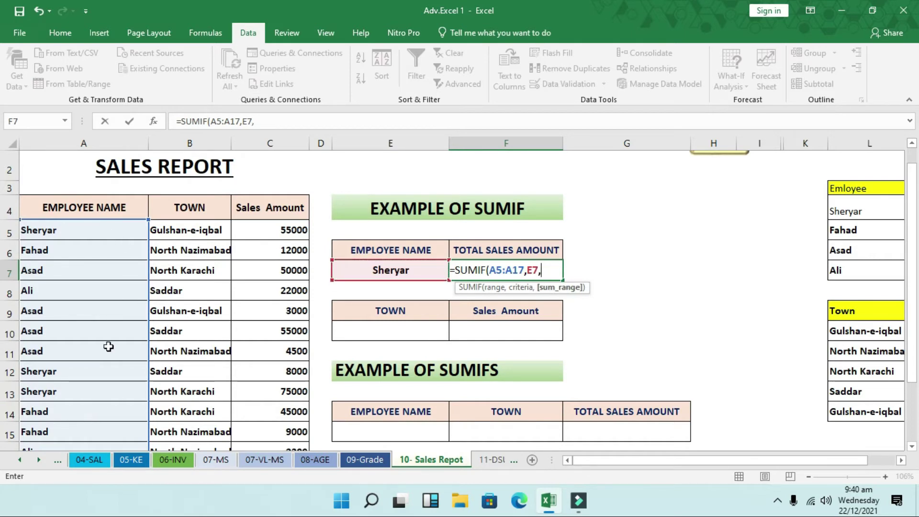
{"action": "left_click_drag", "start_coordinate": [275, 229], "coordinate": [267, 453]}
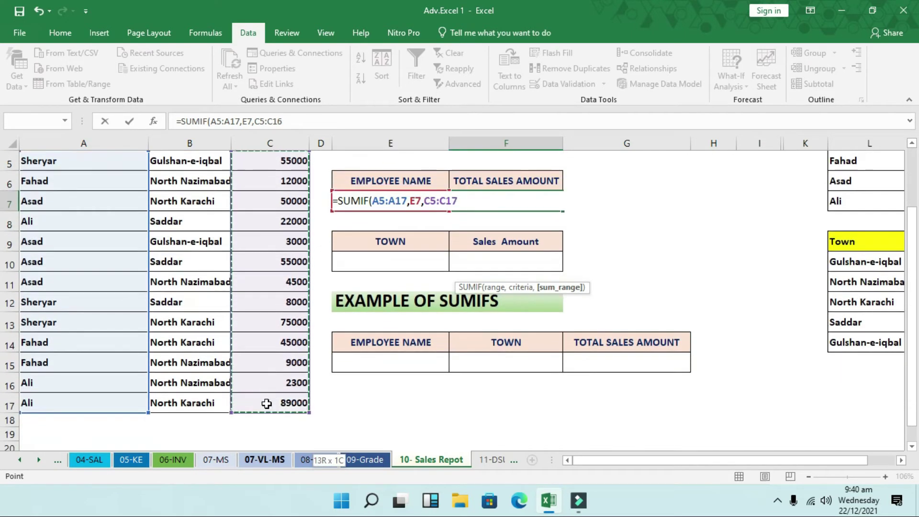
{"action": "scroll", "coordinate": [263, 402], "scroll_direction": "up", "scroll_amount": 2}
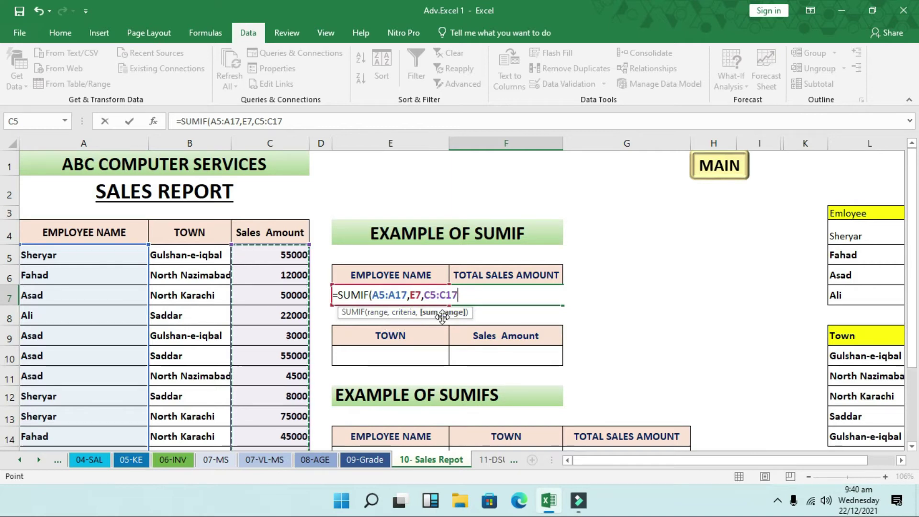
{"action": "type", "text": ")"}
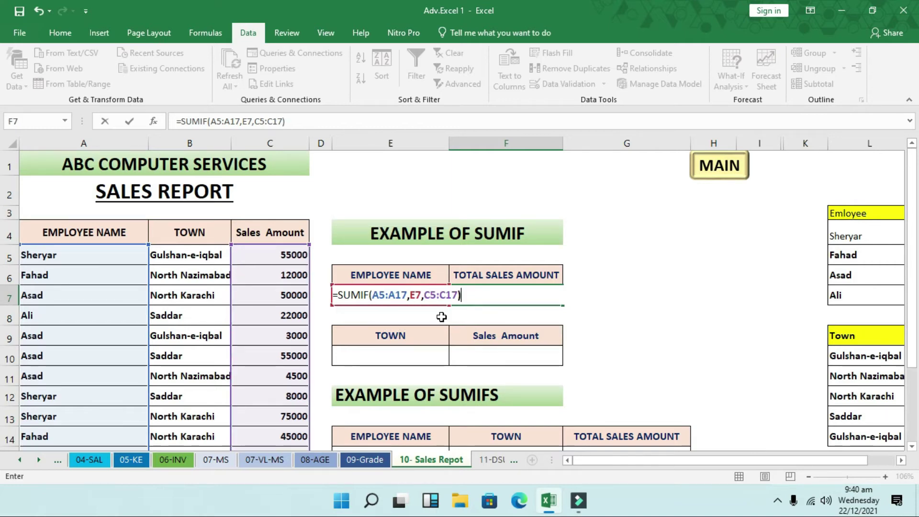
{"action": "key", "text": "Return"}
Step: Format the F7 total with thousands separators and no decimal places
{"action": "left_click", "coordinate": [507, 301]}
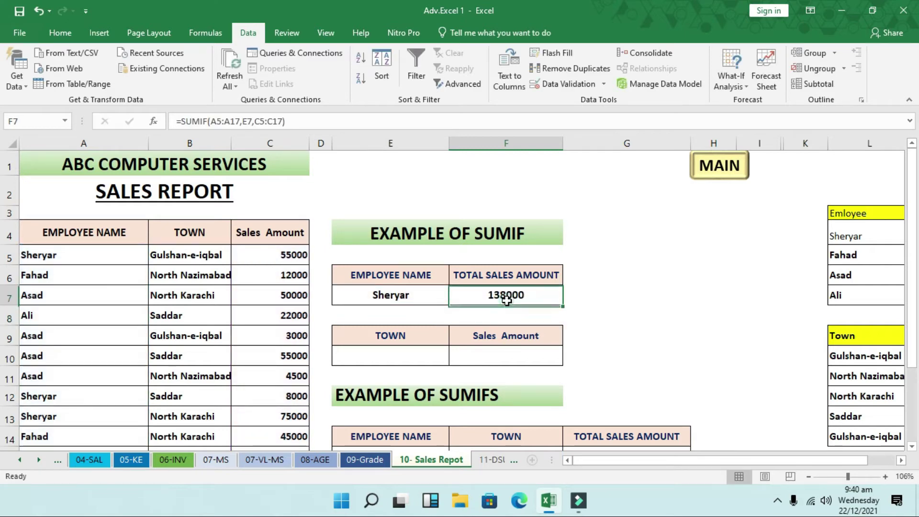
{"action": "left_click", "coordinate": [66, 39]}
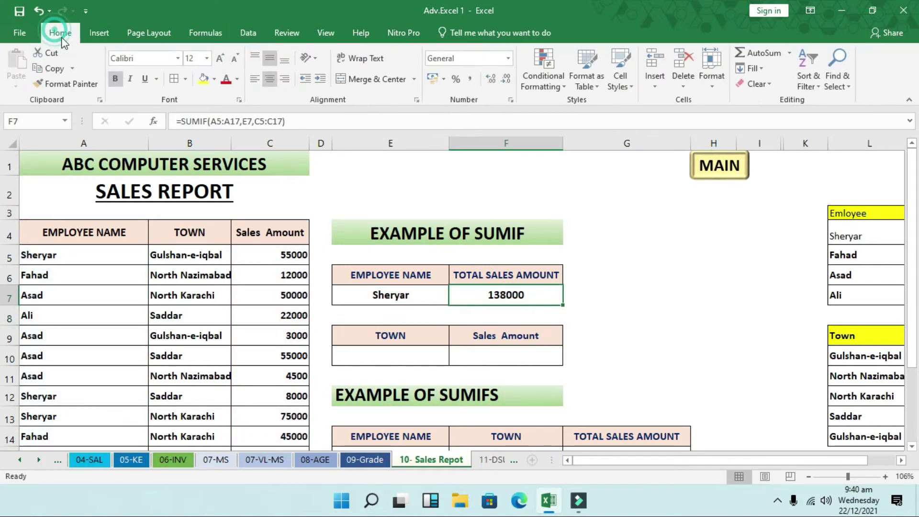
{"action": "left_click", "coordinate": [471, 81]}
{"action": "double_click", "coordinate": [507, 79]}
Step: Switch the E7 employee to Fahad, Asad, then Ali, with F7 showing 113,300
{"action": "left_click", "coordinate": [433, 296]}
{"action": "left_click", "coordinate": [454, 299]}
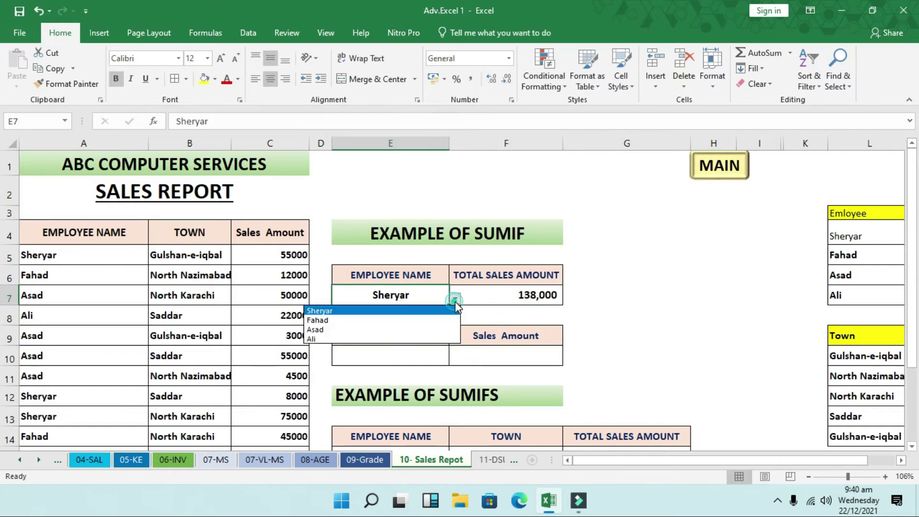
{"action": "left_click", "coordinate": [421, 320]}
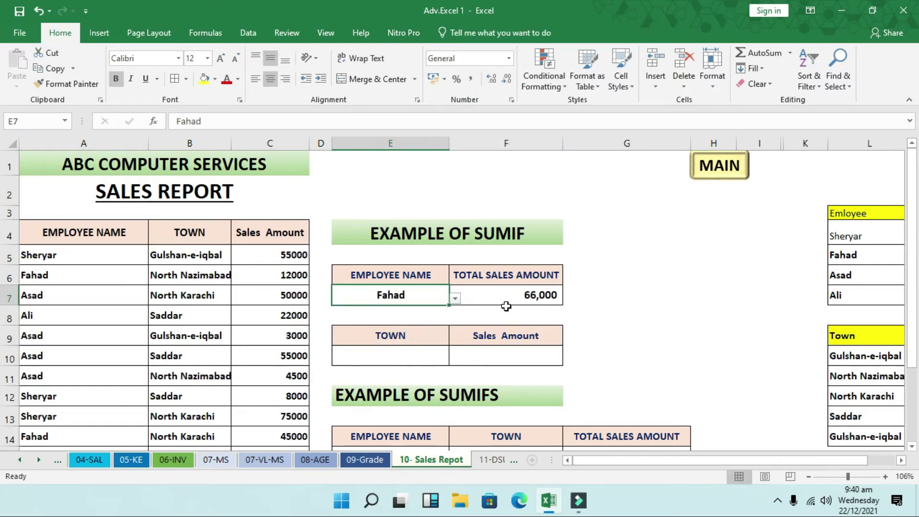
{"action": "left_click", "coordinate": [454, 301]}
{"action": "left_click", "coordinate": [420, 329]}
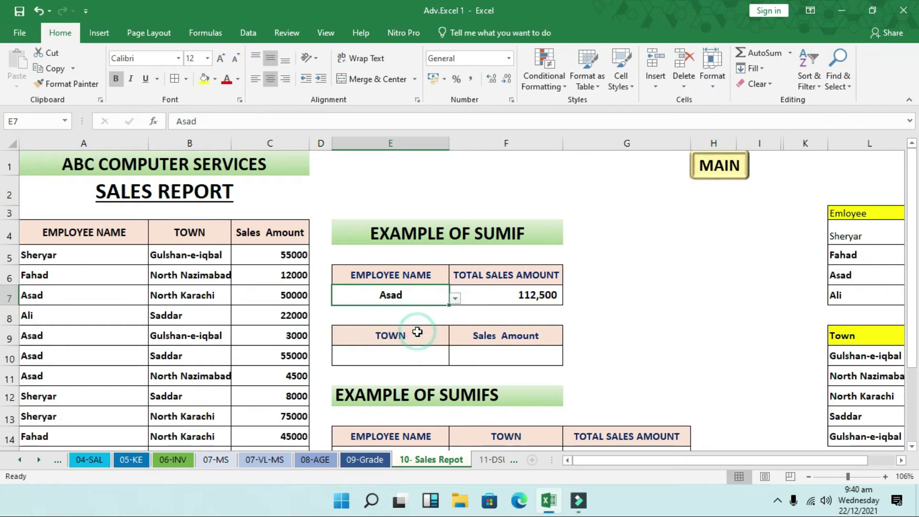
{"action": "left_click", "coordinate": [455, 298]}
{"action": "left_click", "coordinate": [404, 337]}
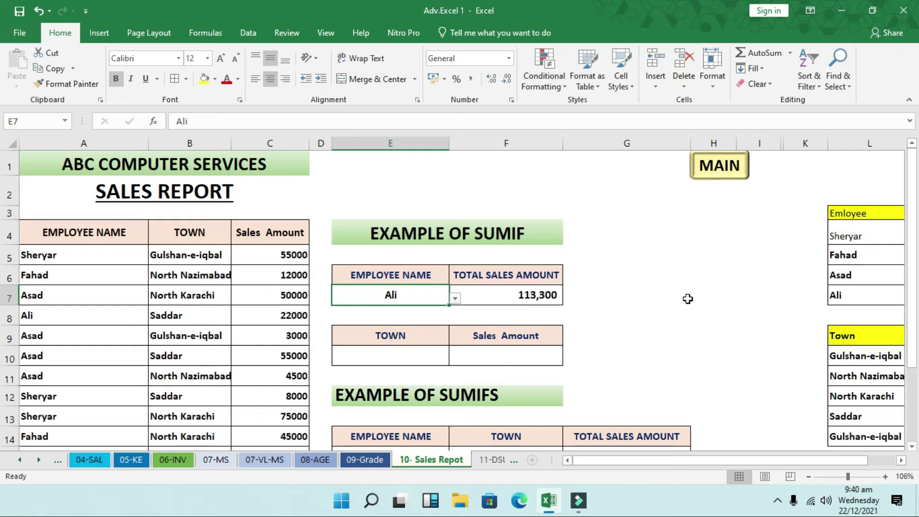
Step: Check the first town entry in B5 and select the town input cell E10
{"action": "scroll", "coordinate": [527, 306], "scroll_direction": "down", "scroll_amount": 1}
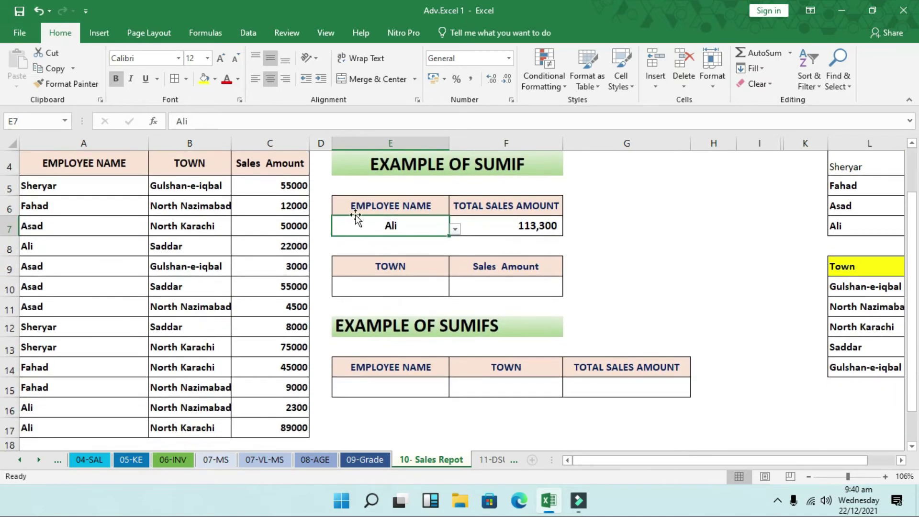
{"action": "left_click", "coordinate": [388, 293]}
{"action": "left_click", "coordinate": [217, 190]}
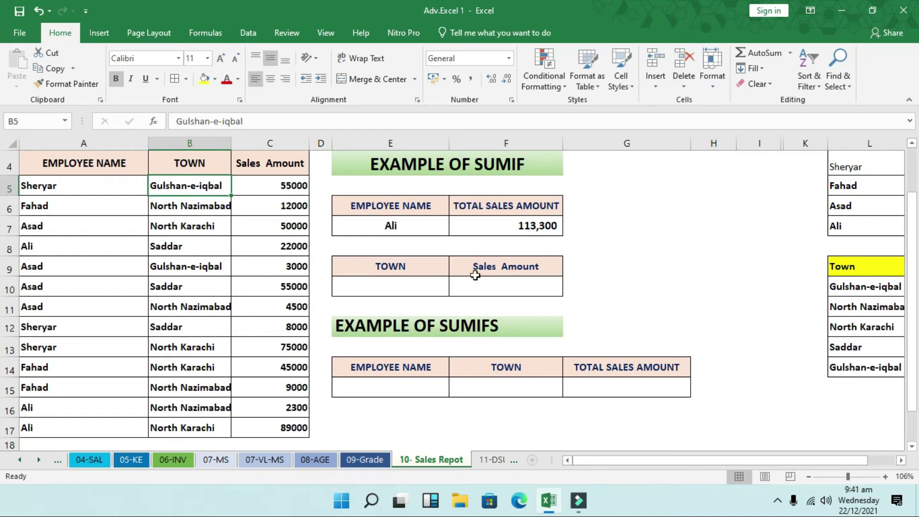
{"action": "left_click", "coordinate": [443, 287]}
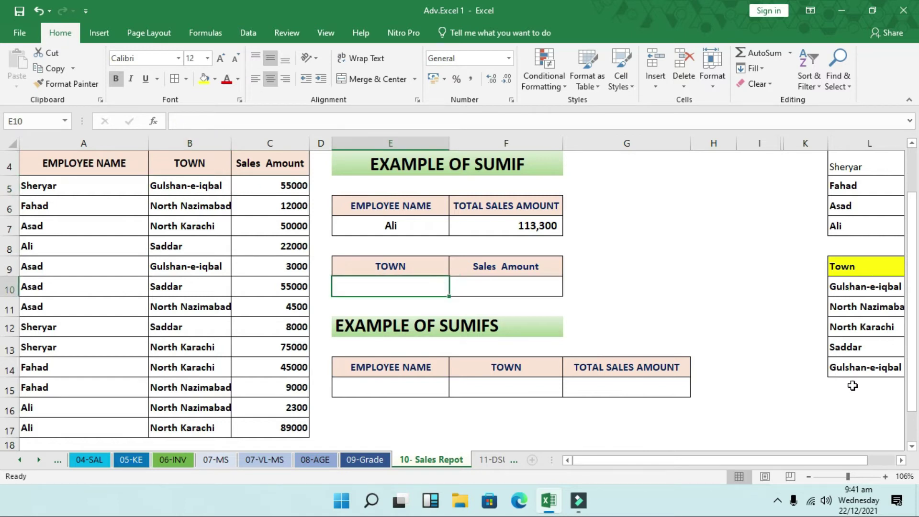
Step: Add a List data validation to E10 with source =$L$10:$L$14
{"action": "left_click", "coordinate": [250, 34]}
{"action": "left_click", "coordinate": [558, 87]}
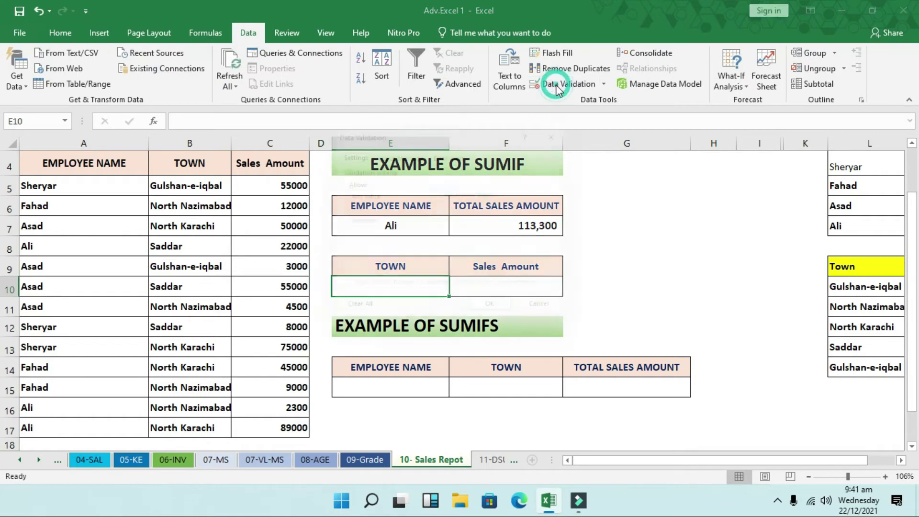
{"action": "left_click", "coordinate": [433, 195]}
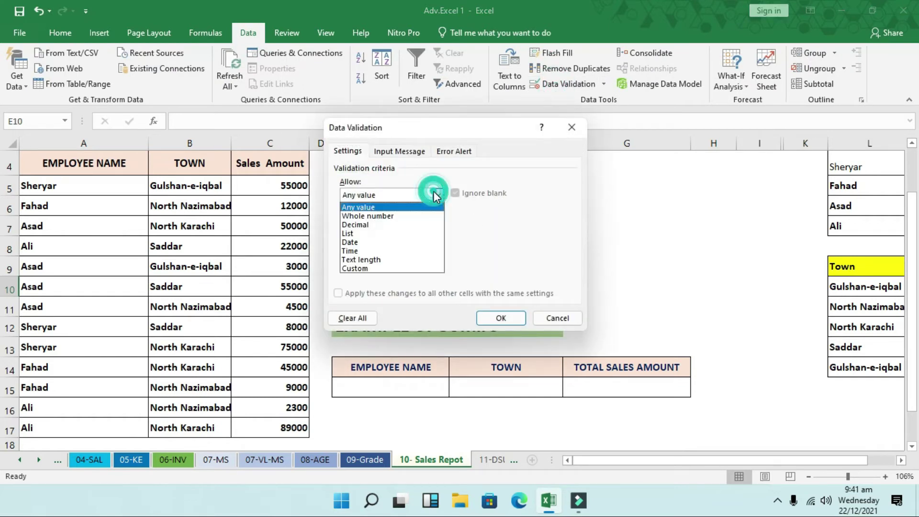
{"action": "left_click", "coordinate": [400, 233]}
{"action": "left_click", "coordinate": [402, 249]}
{"action": "left_click_drag", "start_coordinate": [867, 287], "coordinate": [847, 362]}
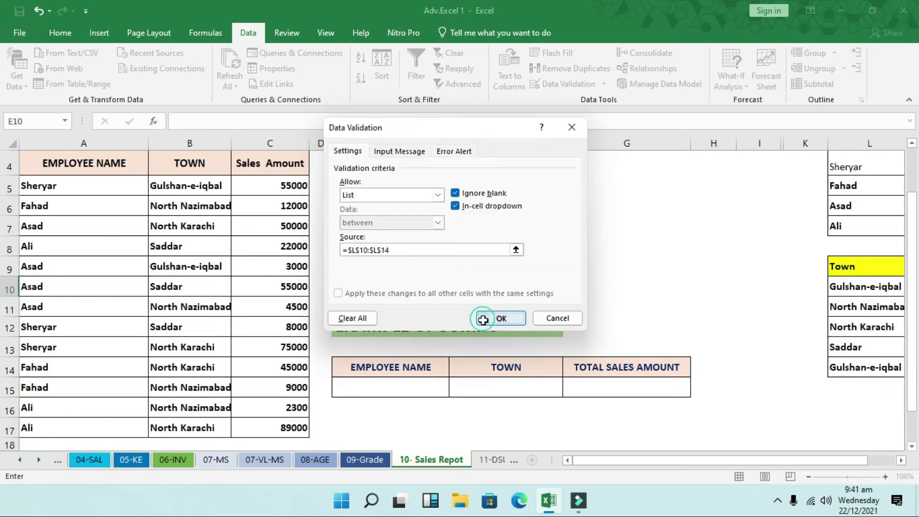
{"action": "left_click", "coordinate": [501, 318]}
Step: Pick Gulshan-e-iqbal from the E10 town dropdown
{"action": "left_click", "coordinate": [456, 292]}
{"action": "left_click", "coordinate": [407, 301]}
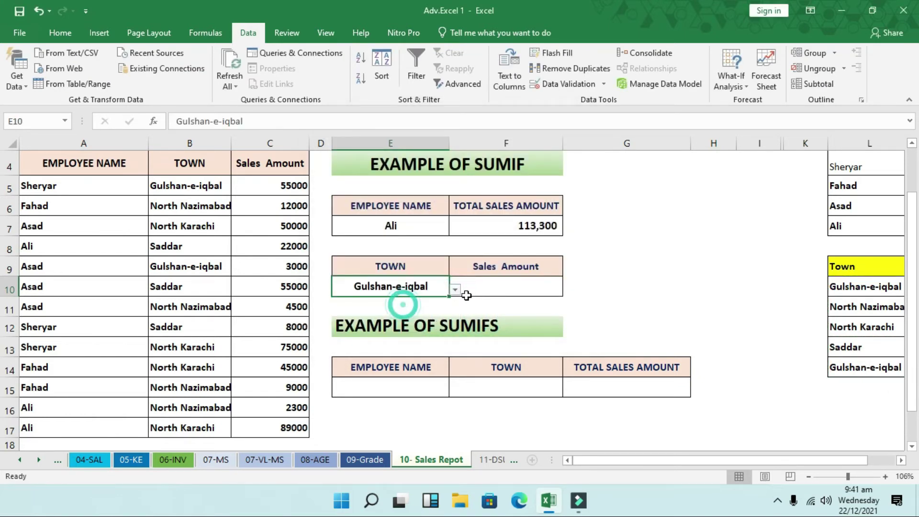
{"action": "left_click", "coordinate": [532, 286]}
Step: Enter =SUMIF(B5:B17,E10,C5:C17) in F10 to total sales by town
{"action": "type", "text": "=s"}
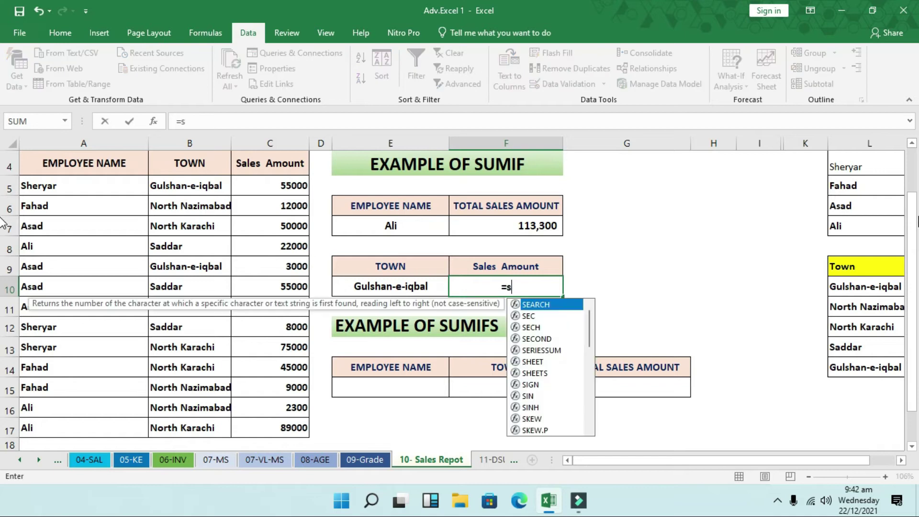
{"action": "type", "text": "umif"}
{"action": "key", "text": "Tab"}
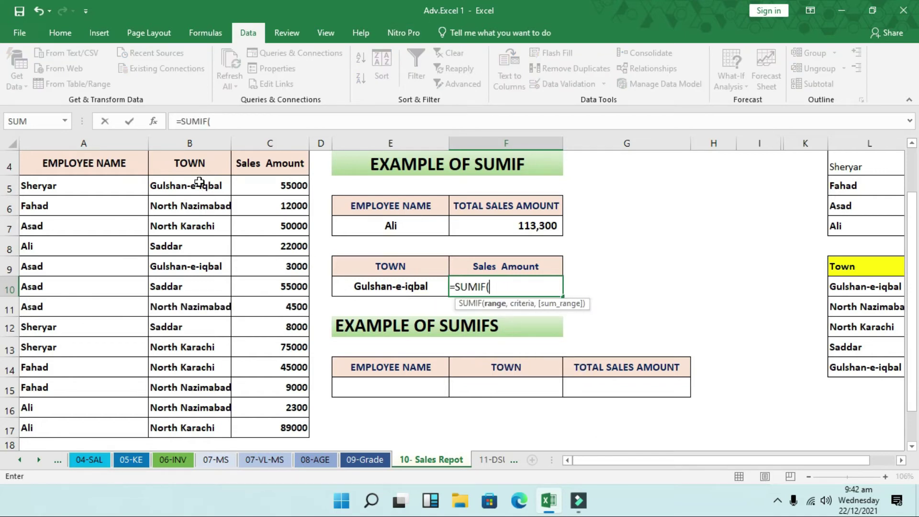
{"action": "left_click_drag", "start_coordinate": [199, 182], "coordinate": [198, 429]}
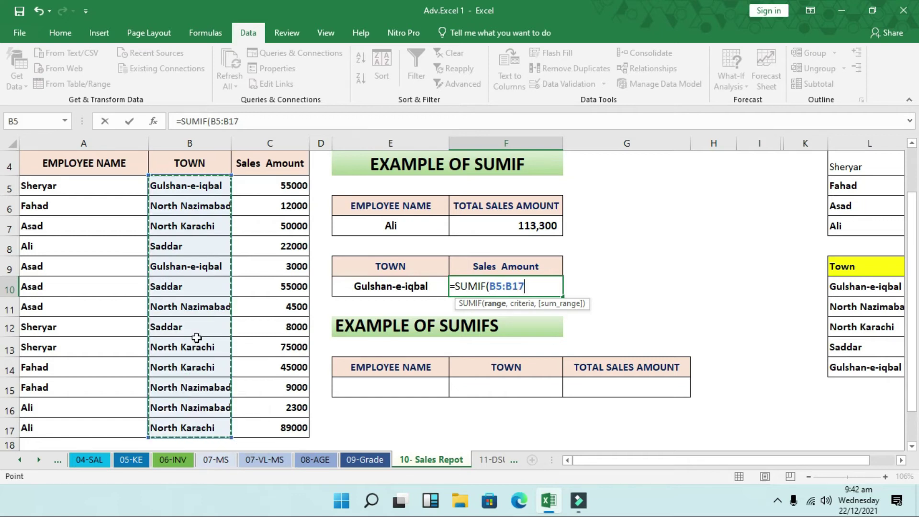
{"action": "type", "text": ","}
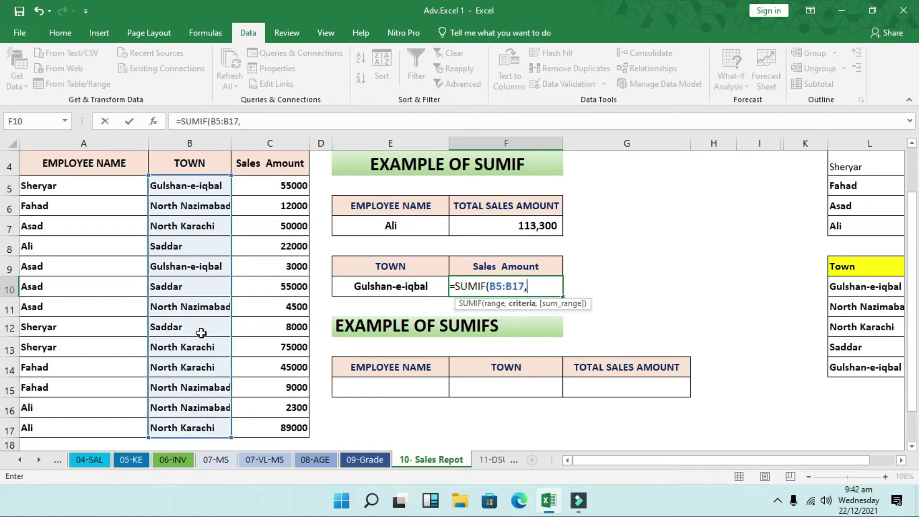
{"action": "left_click", "coordinate": [383, 284]}
{"action": "type", "text": ","}
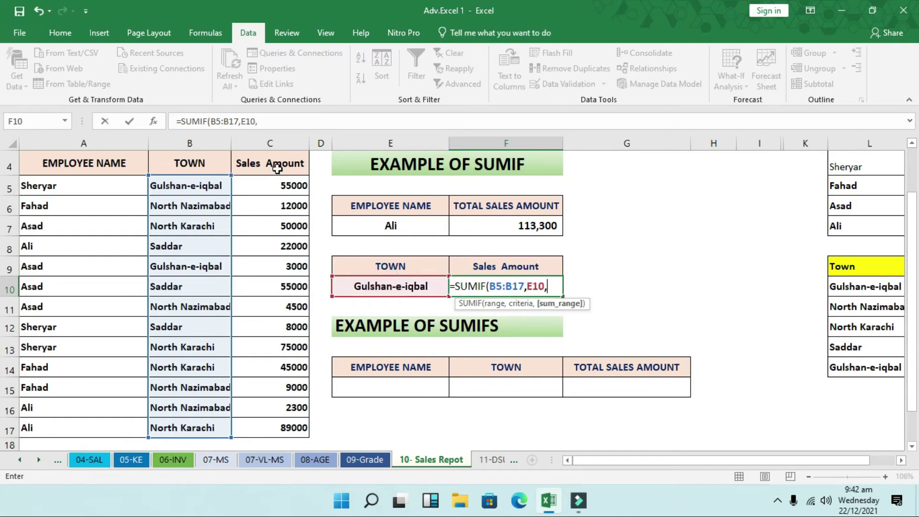
{"action": "left_click_drag", "start_coordinate": [277, 184], "coordinate": [292, 428]}
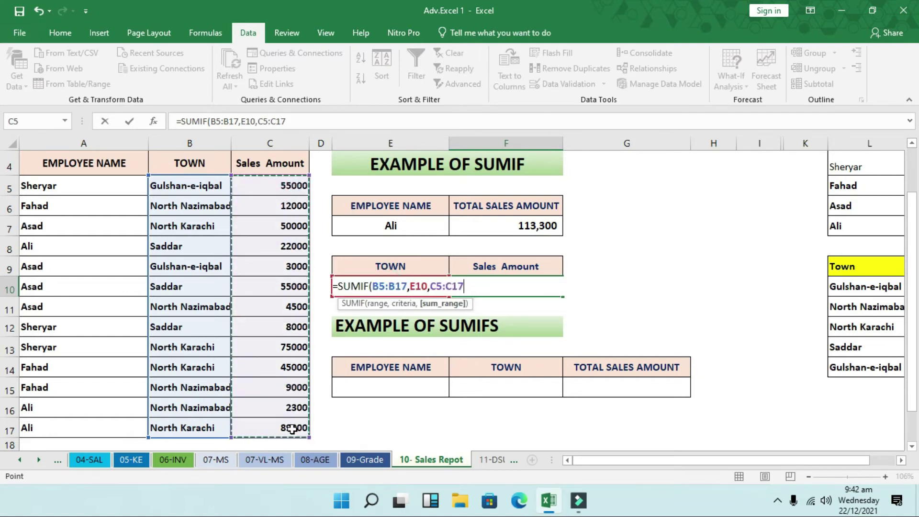
{"action": "key", "text": "Return"}
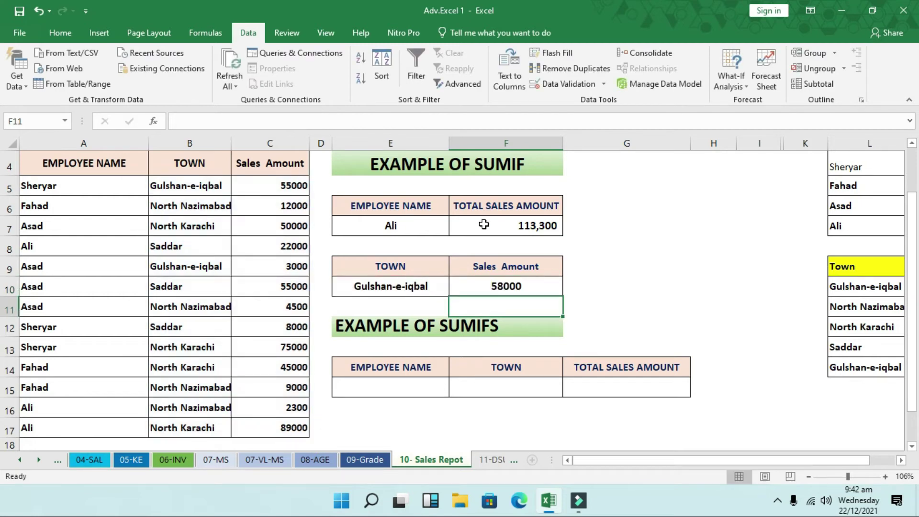
Step: Choose North Karachi in E10 so F10 shows 259000
{"action": "left_click", "coordinate": [424, 286]}
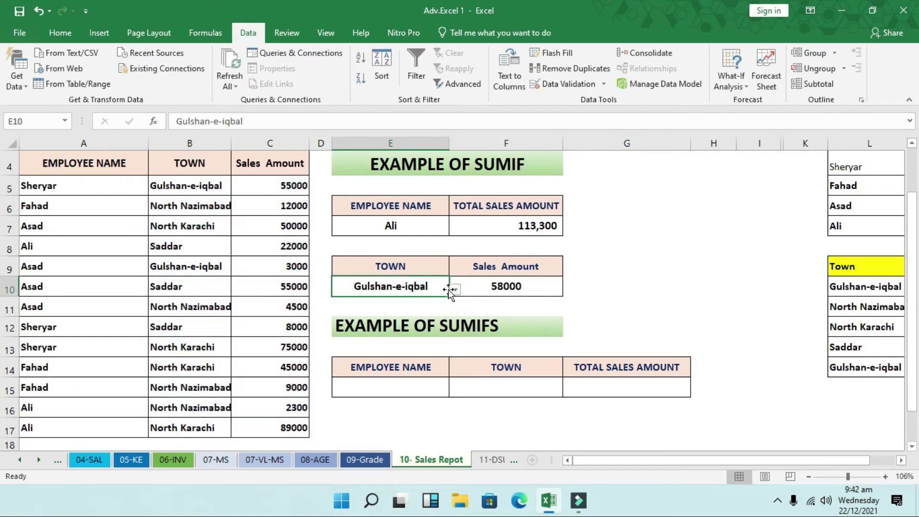
{"action": "left_click", "coordinate": [454, 289]}
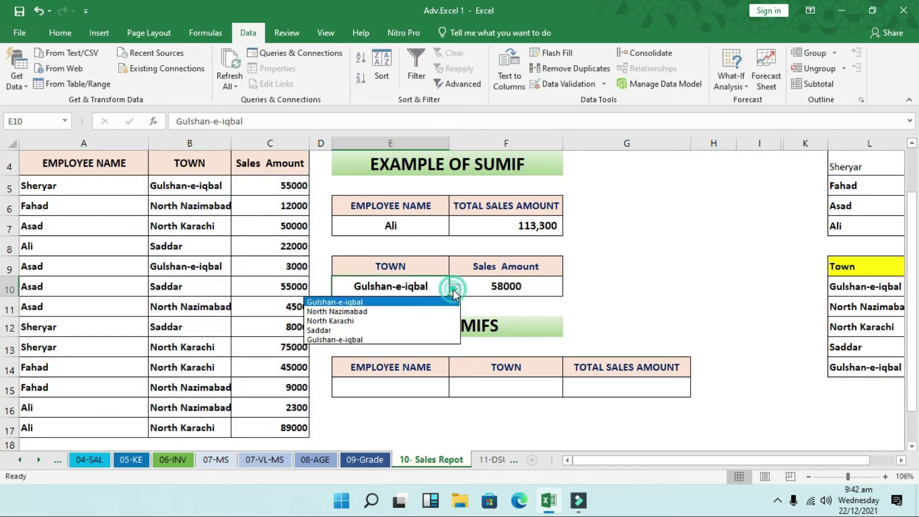
{"action": "left_click", "coordinate": [413, 321]}
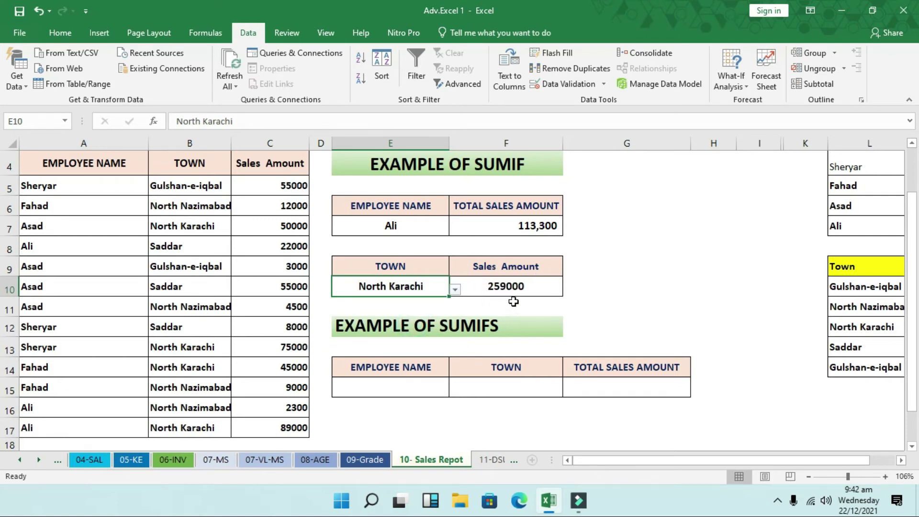
Step: Point out the SUMIFS employee and town input cells in row 15
{"action": "left_click", "coordinate": [426, 382]}
{"action": "left_click", "coordinate": [470, 386]}
{"action": "left_click", "coordinate": [388, 395]}
Step: Point out the SUMIFS employee cell E15, town cell F15 and total cell G15
{"action": "left_click", "coordinate": [469, 387]}
{"action": "left_click", "coordinate": [366, 383]}
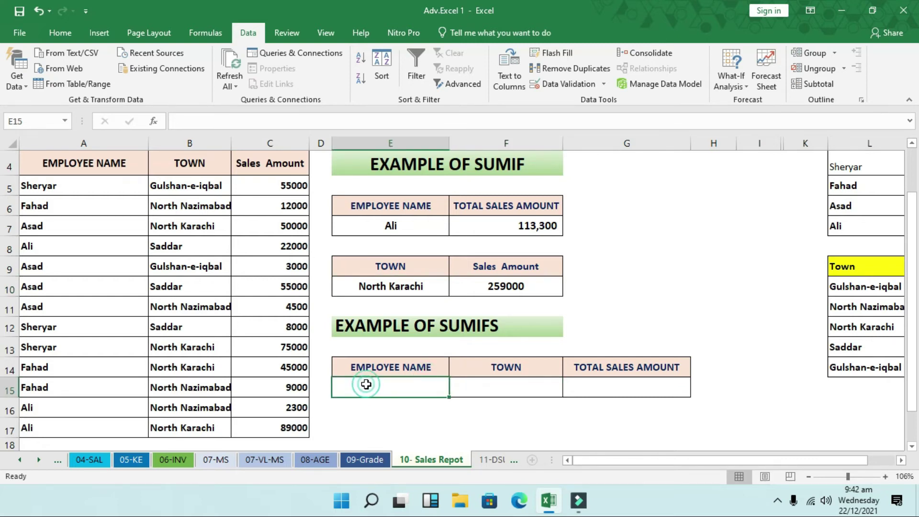
{"action": "left_click", "coordinate": [515, 384]}
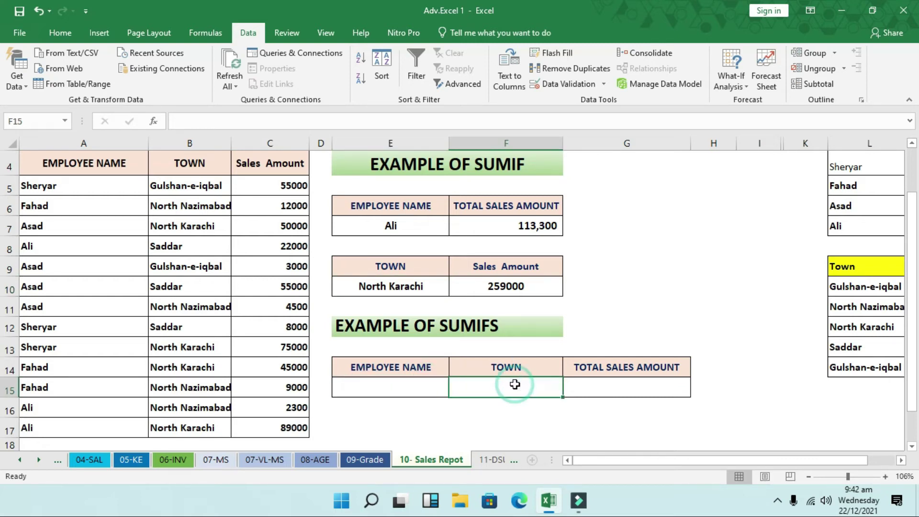
{"action": "left_click", "coordinate": [646, 391]}
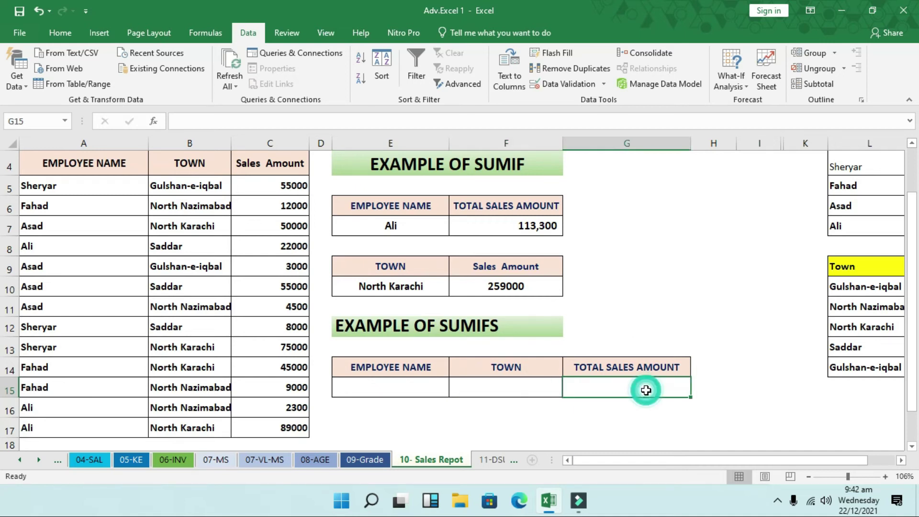
{"action": "left_click", "coordinate": [420, 393]}
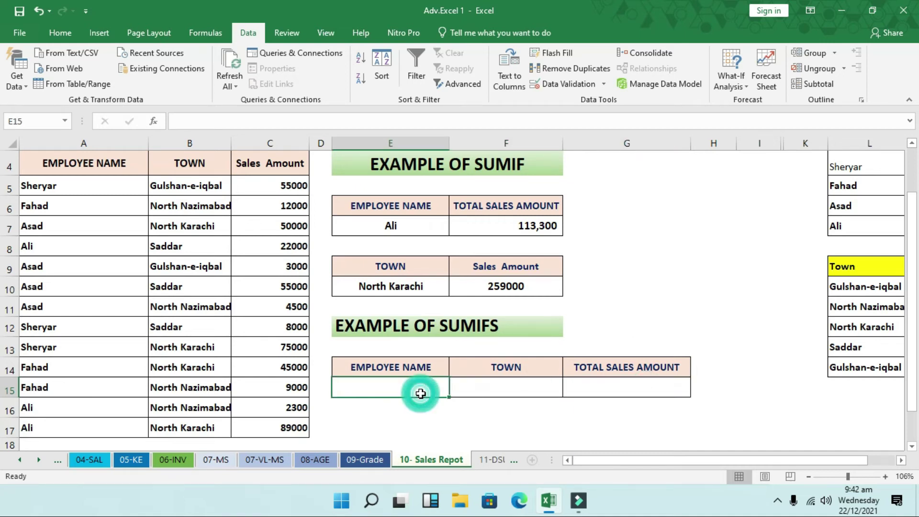
{"action": "left_click", "coordinate": [519, 380]}
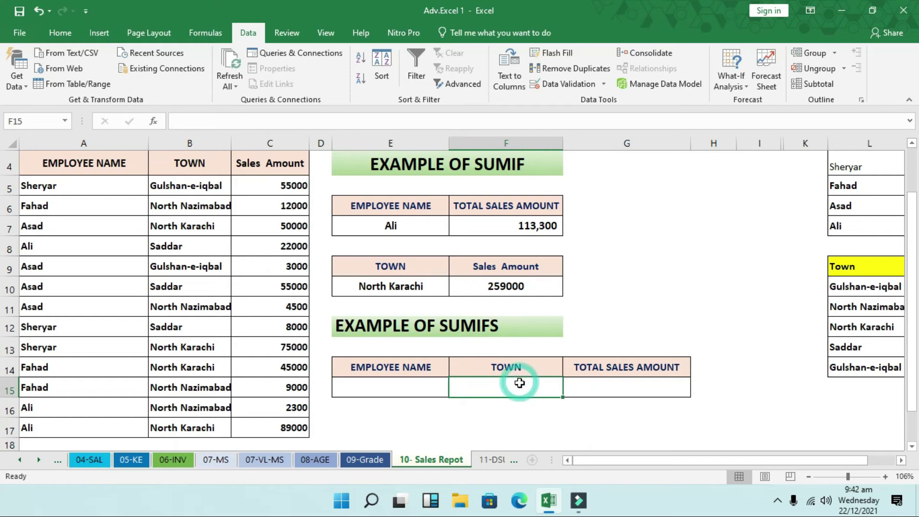
{"action": "left_click", "coordinate": [623, 383]}
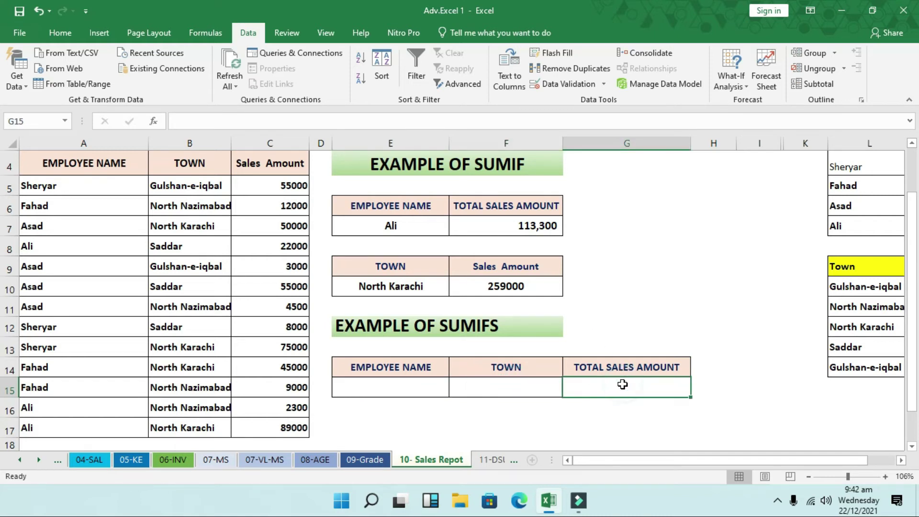
Step: Add a List data validation to E15 with source =$L$4:$L$7
{"action": "left_click", "coordinate": [418, 390]}
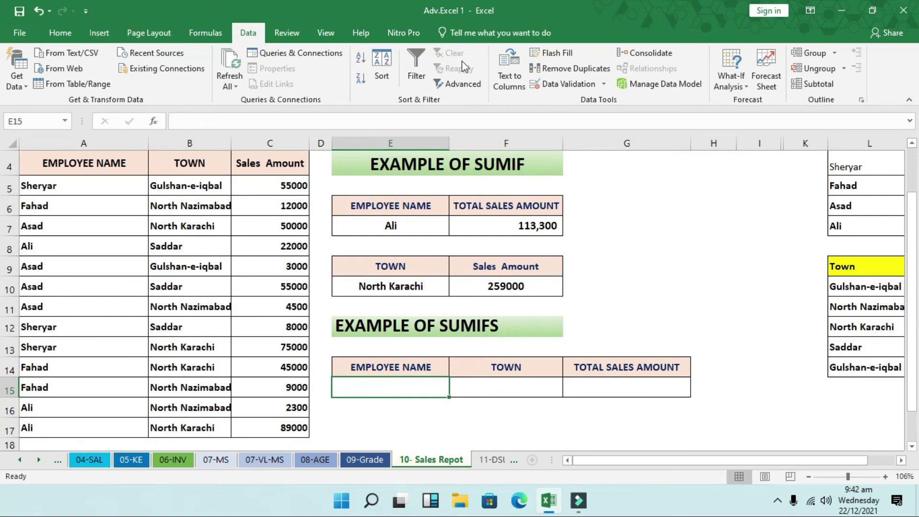
{"action": "left_click", "coordinate": [551, 84]}
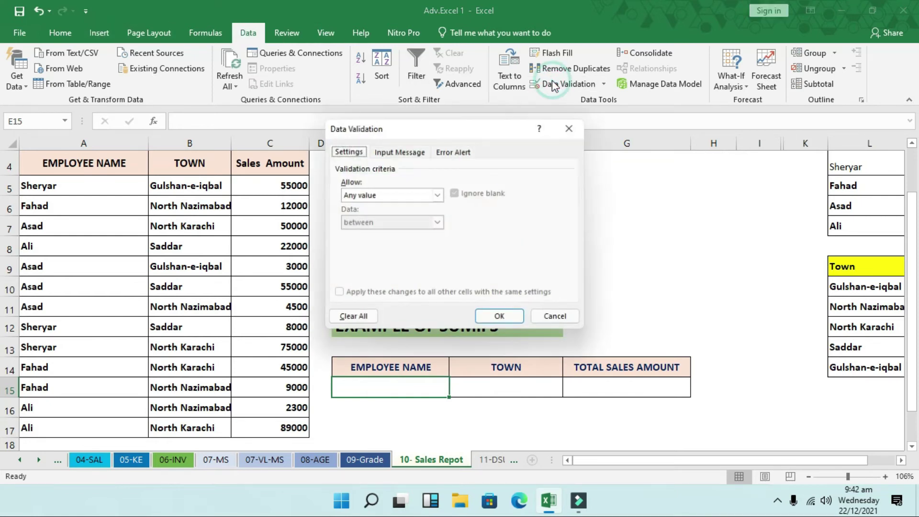
{"action": "left_click", "coordinate": [438, 195]}
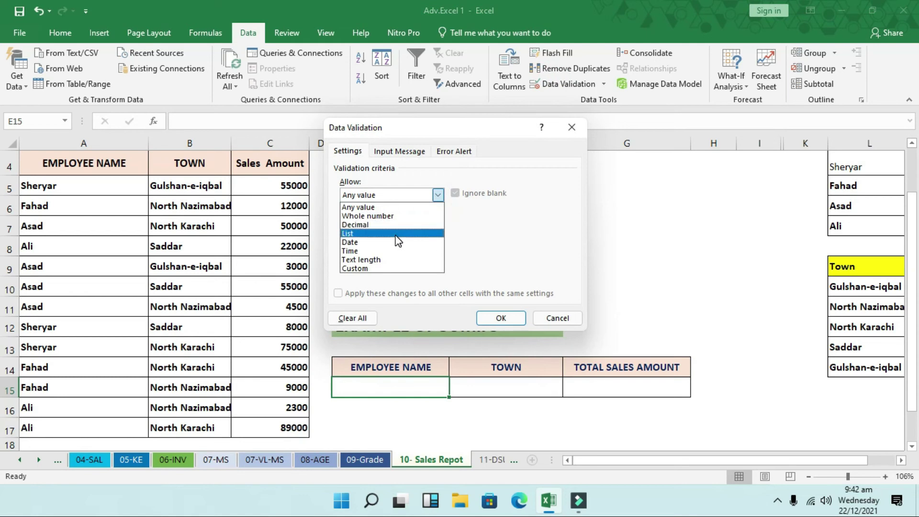
{"action": "left_click", "coordinate": [364, 233]}
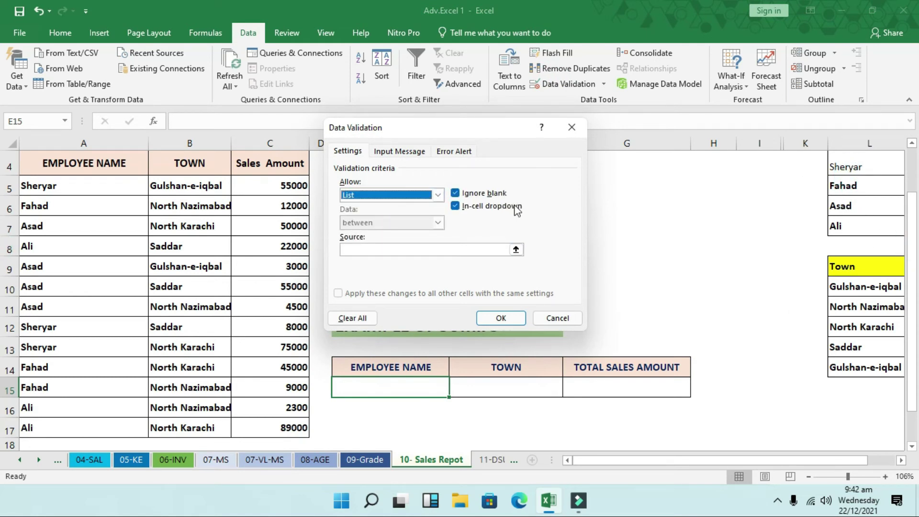
{"action": "left_click", "coordinate": [491, 250]}
{"action": "scroll", "coordinate": [862, 216], "scroll_direction": "up", "scroll_amount": 1}
{"action": "left_click_drag", "start_coordinate": [867, 181], "coordinate": [887, 244]}
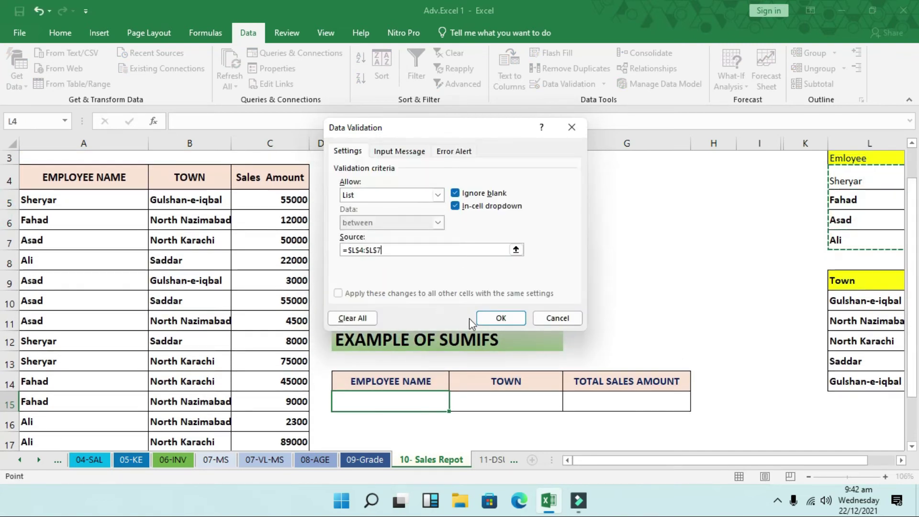
{"action": "left_click", "coordinate": [514, 319]}
Step: Pick Sheryar from the E15 dropdown
{"action": "left_click", "coordinate": [455, 406]}
{"action": "left_click", "coordinate": [417, 415]}
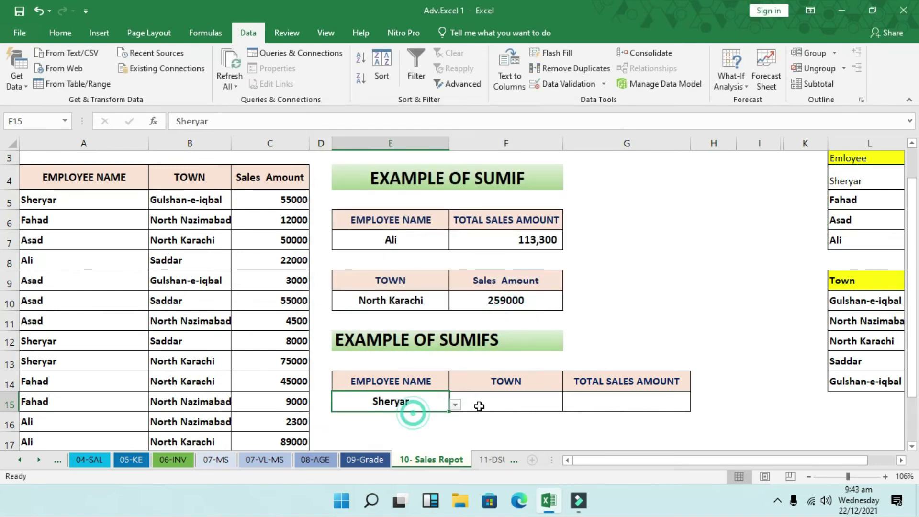
{"action": "left_click", "coordinate": [499, 402]}
Step: Add a List data validation to F15 with source $L$10:$L$14
{"action": "left_click", "coordinate": [536, 86]}
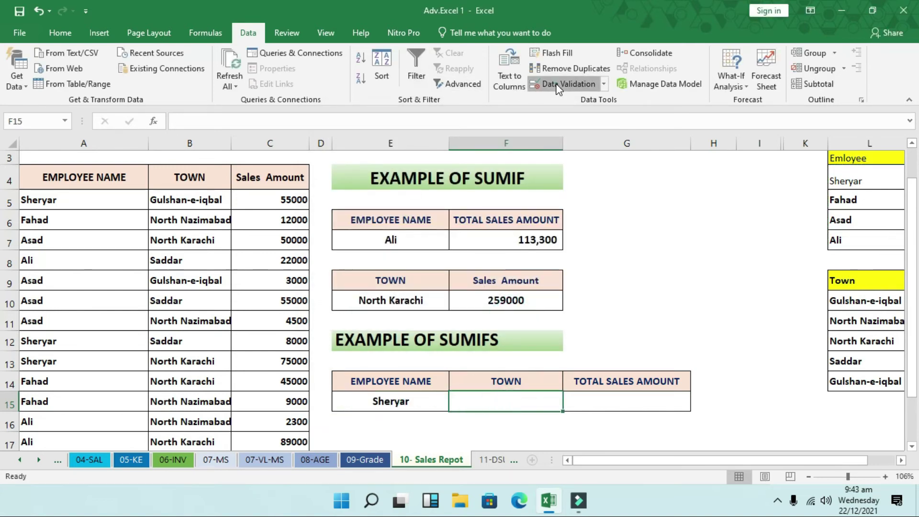
{"action": "left_click", "coordinate": [437, 195]}
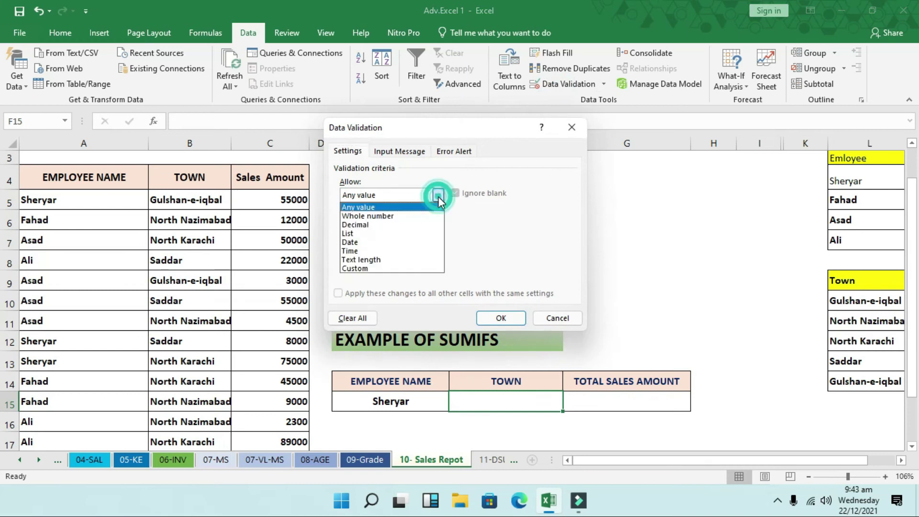
{"action": "left_click", "coordinate": [427, 241]}
{"action": "left_click", "coordinate": [420, 246]}
{"action": "left_click_drag", "start_coordinate": [886, 295], "coordinate": [876, 381]}
{"action": "left_click", "coordinate": [520, 319]}
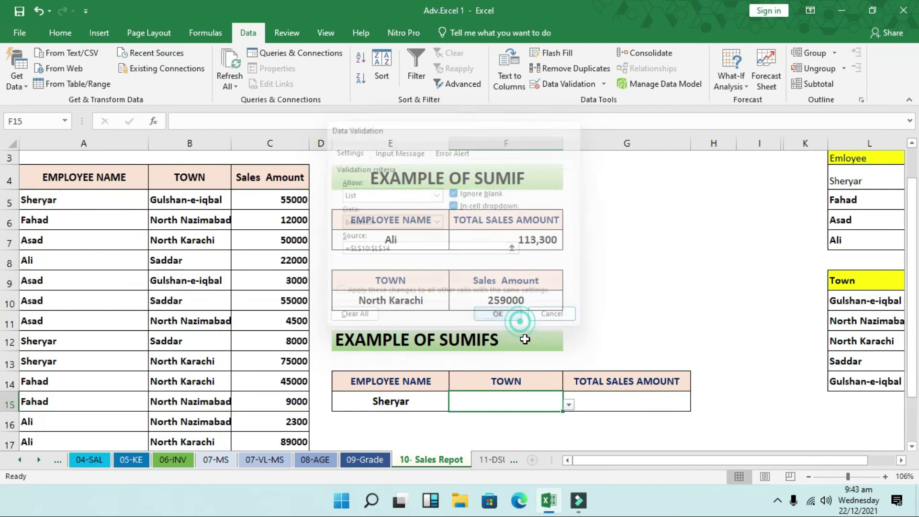
Step: Pick Gulshan-e-iqbal from the F15 town dropdown
{"action": "left_click", "coordinate": [568, 405]}
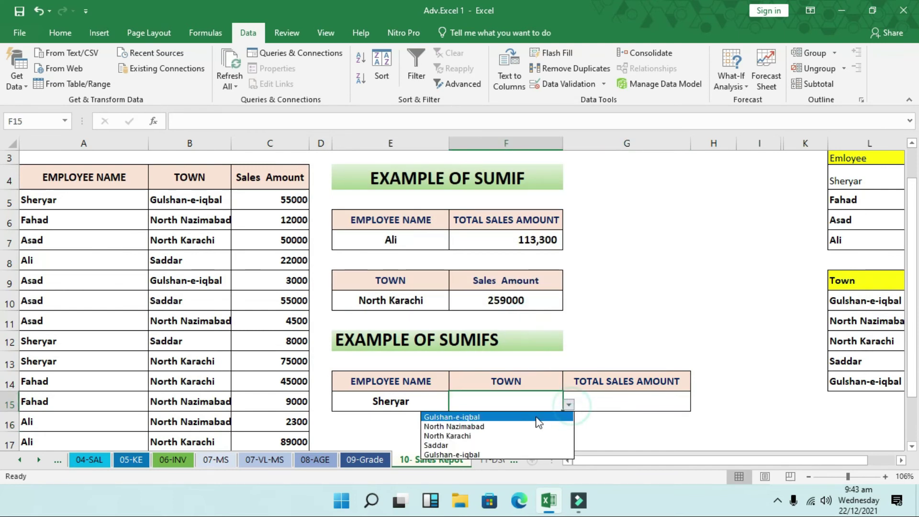
{"action": "left_click", "coordinate": [537, 418]}
{"action": "left_click", "coordinate": [636, 397]}
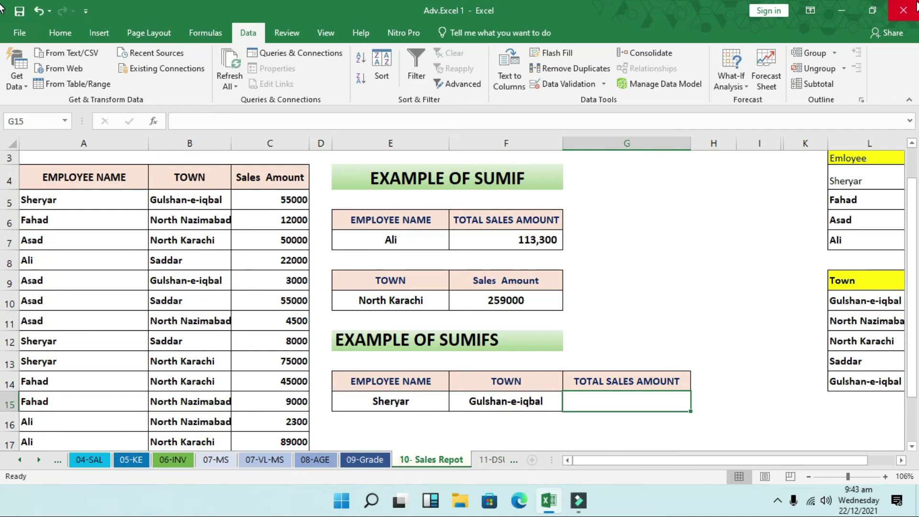
Step: Check the employee dropdowns in E15 and E7, then select G15
{"action": "left_click", "coordinate": [411, 398]}
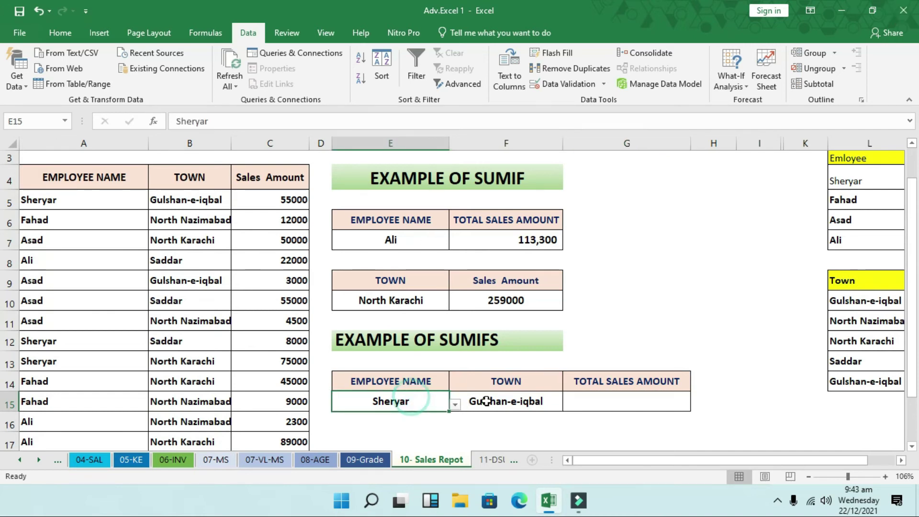
{"action": "left_click", "coordinate": [416, 420]}
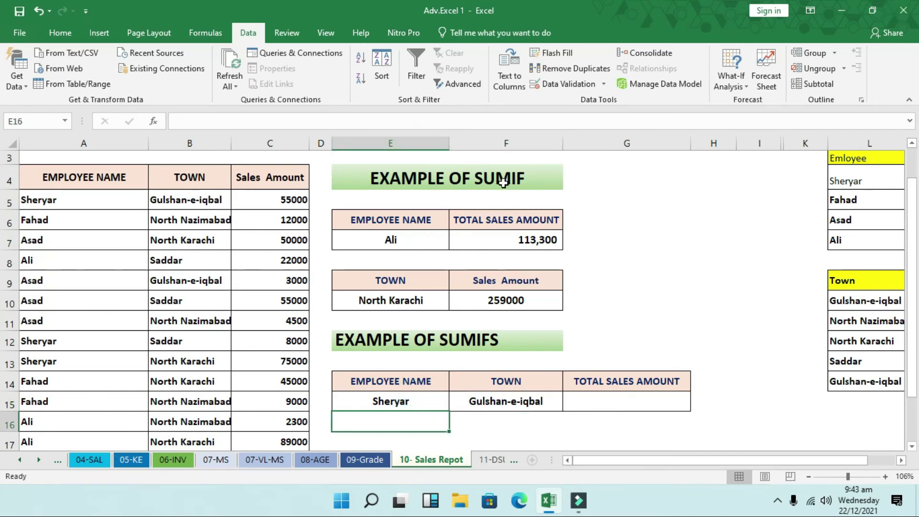
{"action": "left_click", "coordinate": [418, 241]}
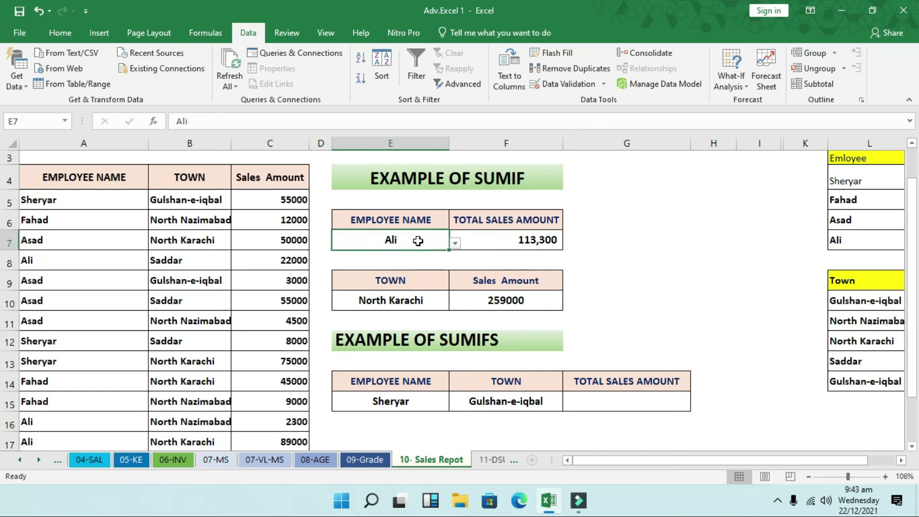
{"action": "left_click", "coordinate": [434, 396]}
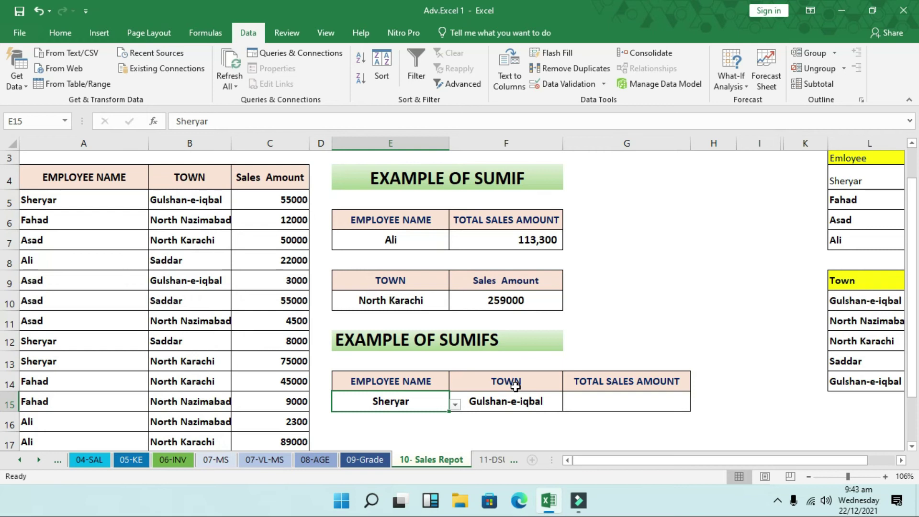
{"action": "left_click", "coordinate": [606, 398]}
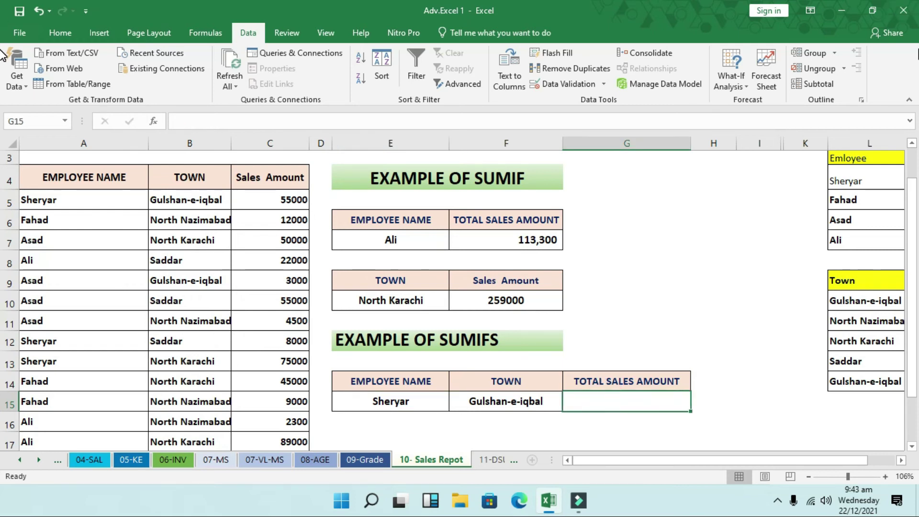
Step: Start =SUMIFS in G15 with sum range C5:C17 and employee criteria A5:A17, E15
{"action": "type", "text": "=sumifs"}
{"action": "key", "text": "Tab"}
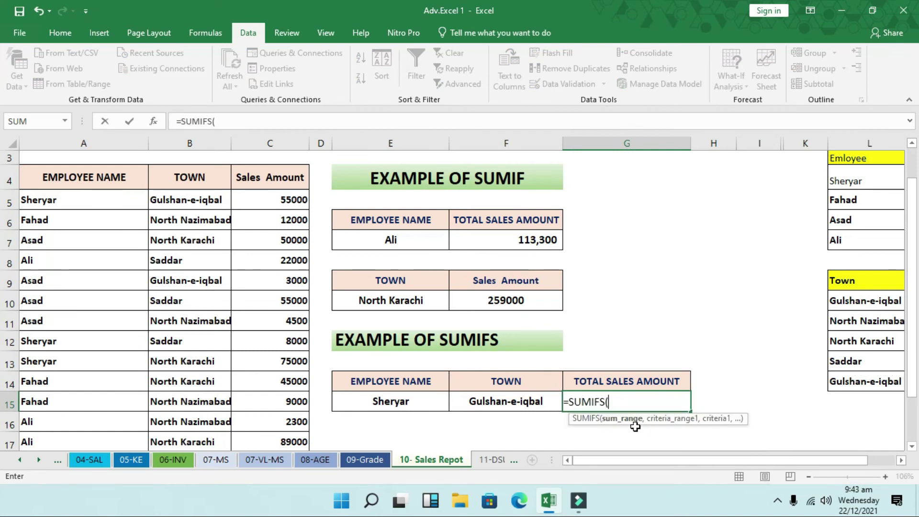
{"action": "left_click_drag", "start_coordinate": [288, 199], "coordinate": [287, 438]}
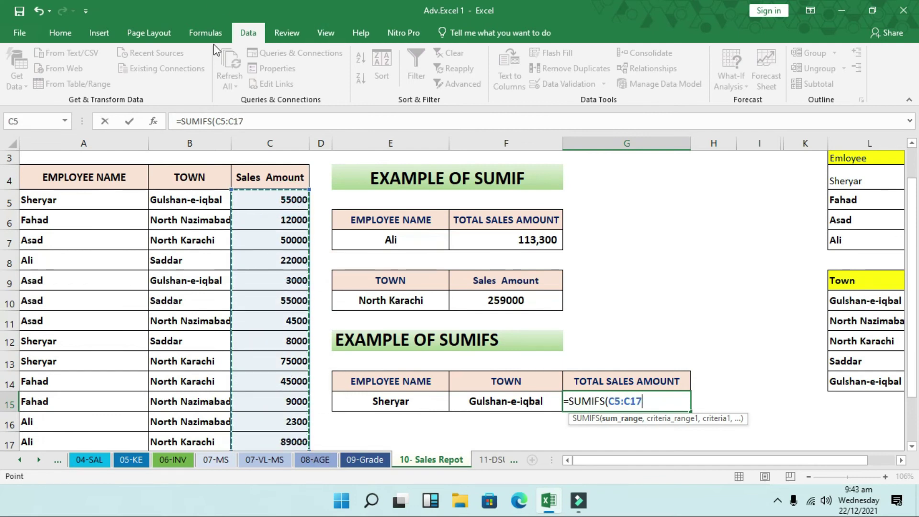
{"action": "scroll", "coordinate": [279, 297], "scroll_direction": "down", "scroll_amount": 1}
{"action": "scroll", "coordinate": [278, 298], "scroll_direction": "up", "scroll_amount": 1}
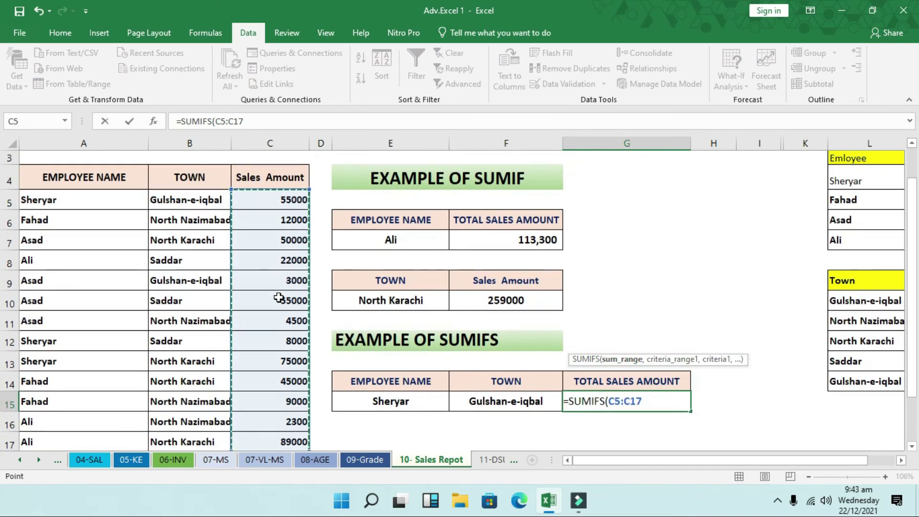
{"action": "type", "text": ","}
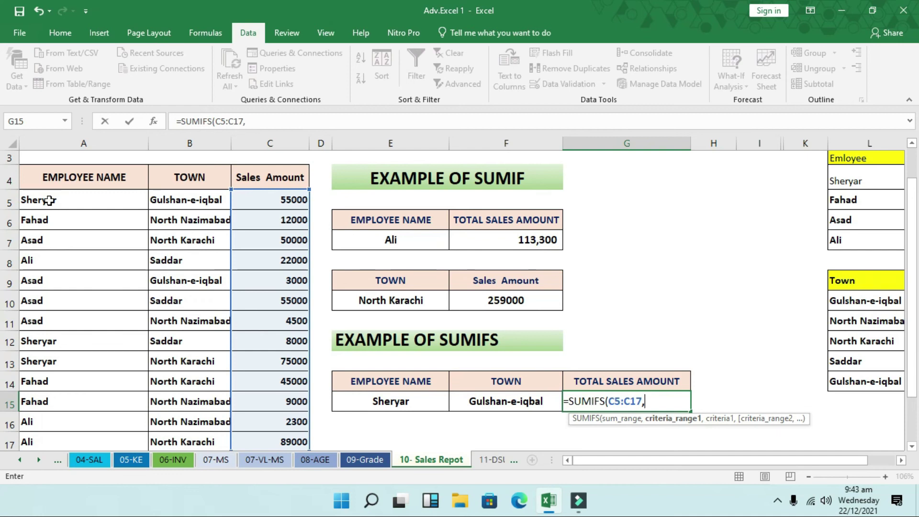
{"action": "left_click_drag", "start_coordinate": [51, 201], "coordinate": [65, 383]}
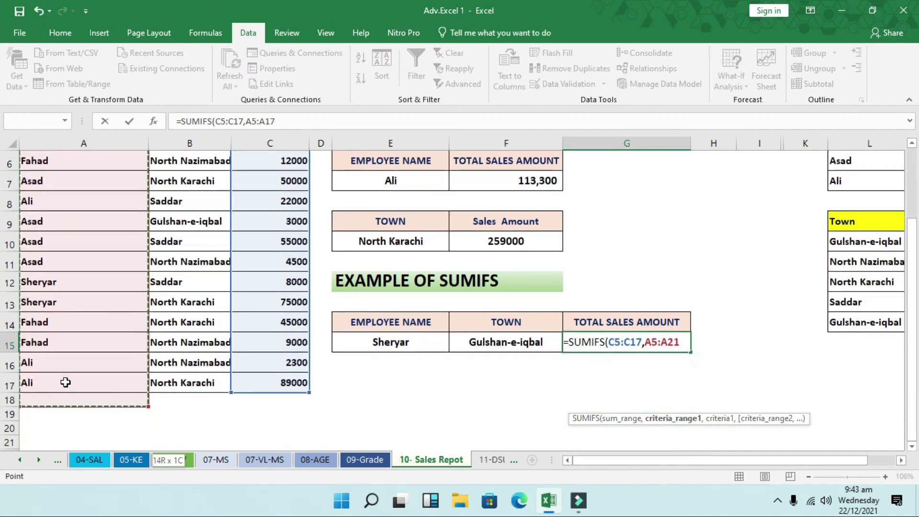
{"action": "type", "text": ","}
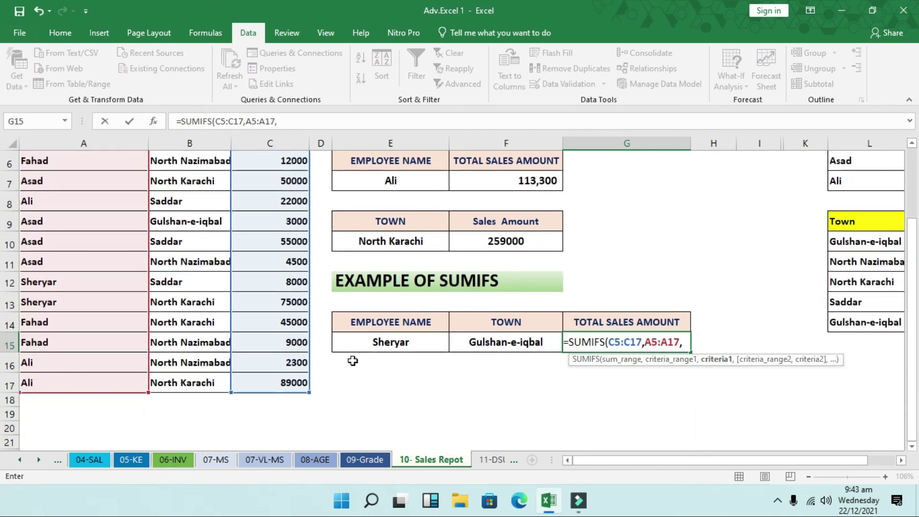
{"action": "left_click", "coordinate": [365, 339]}
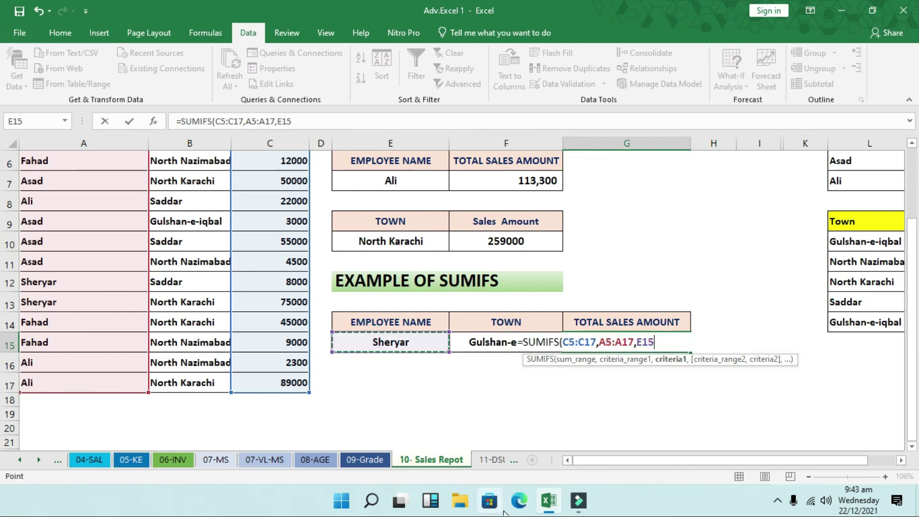
Step: Add town criteria B5:B17 and F15 to finish the SUMIFS, returning 55000
{"action": "type", "text": ","}
{"action": "scroll", "coordinate": [308, 363], "scroll_direction": "up", "scroll_amount": 1}
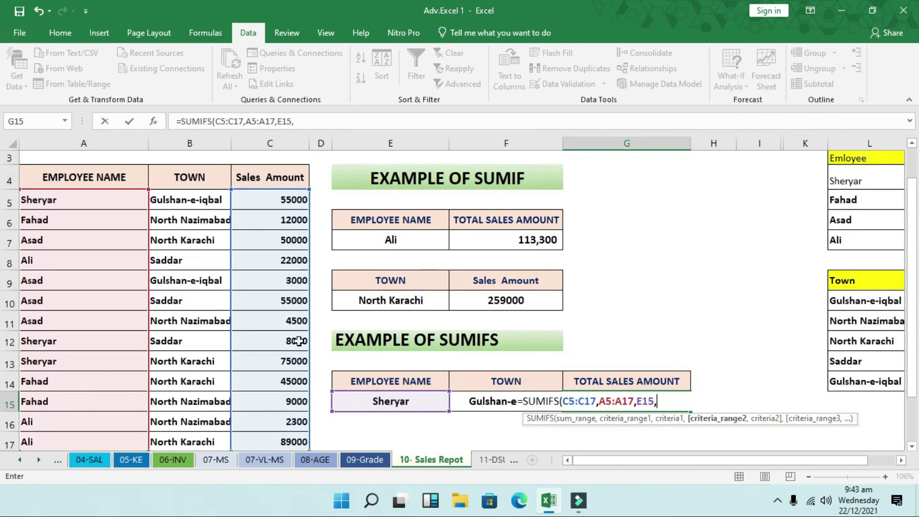
{"action": "mouse_move", "coordinate": [197, 200]}
{"action": "left_mouse_down"}
{"action": "mouse_move", "coordinate": [211, 374]}
{"action": "mouse_move", "coordinate": [201, 383]}
{"action": "left_mouse_up"}
{"action": "left_click", "coordinate": [200, 383]}
{"action": "scroll", "coordinate": [200, 383], "scroll_direction": "up", "scroll_amount": 1}
{"action": "mouse_move", "coordinate": [197, 230]}
{"action": "left_mouse_down"}
{"action": "mouse_move", "coordinate": [197, 448]}
{"action": "mouse_move", "coordinate": [195, 404]}
{"action": "left_mouse_up"}
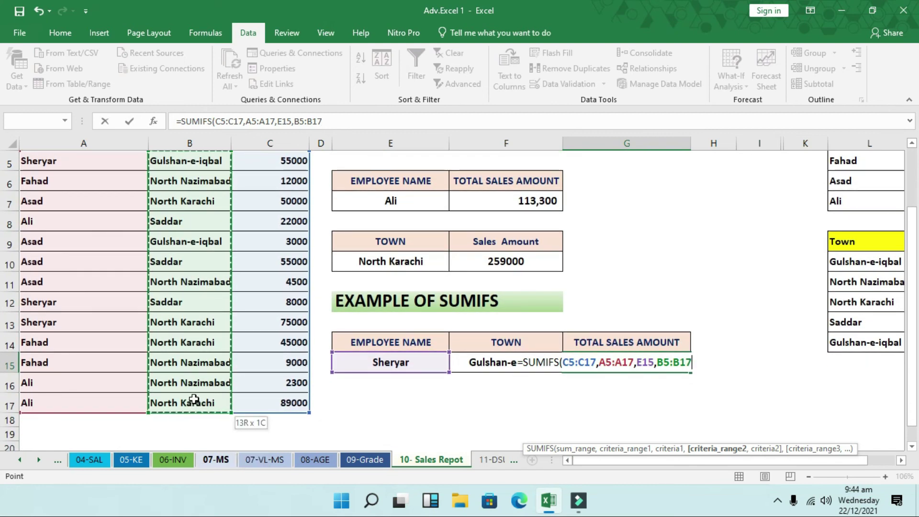
{"action": "type", "text": ","}
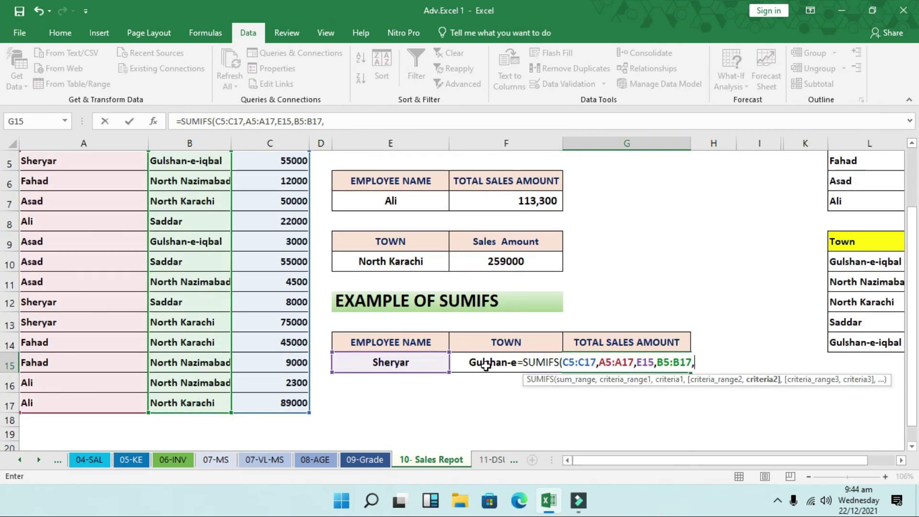
{"action": "left_click", "coordinate": [486, 365]}
{"action": "mouse_move", "coordinate": [548, 501]}
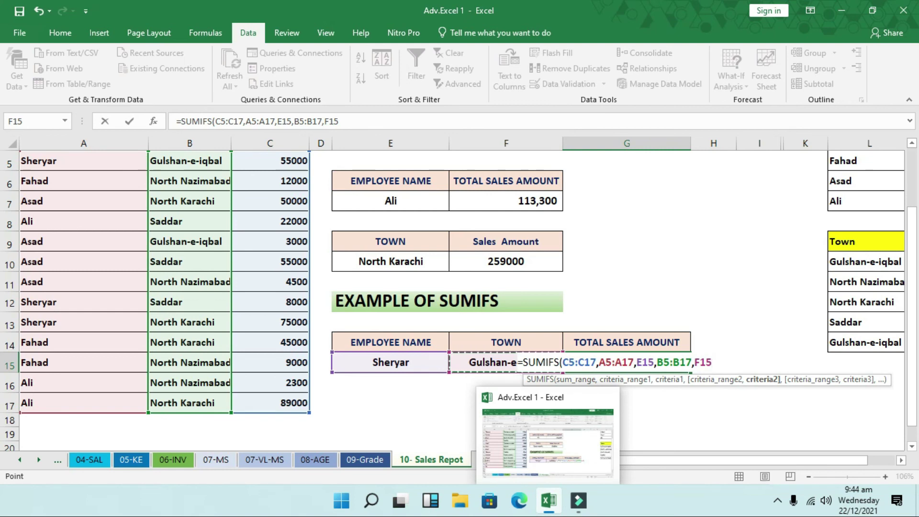
{"action": "type", "text": ")"}
{"action": "key", "text": "Return"}
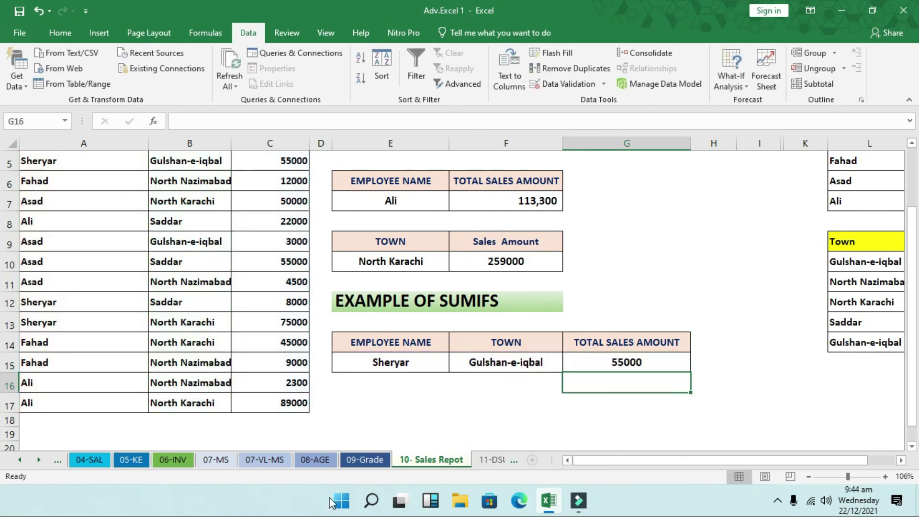
Step: Set F15 to Saddar and E15 to Asad, giving a 55000 total
{"action": "left_click", "coordinate": [527, 362]}
{"action": "left_click", "coordinate": [568, 364]}
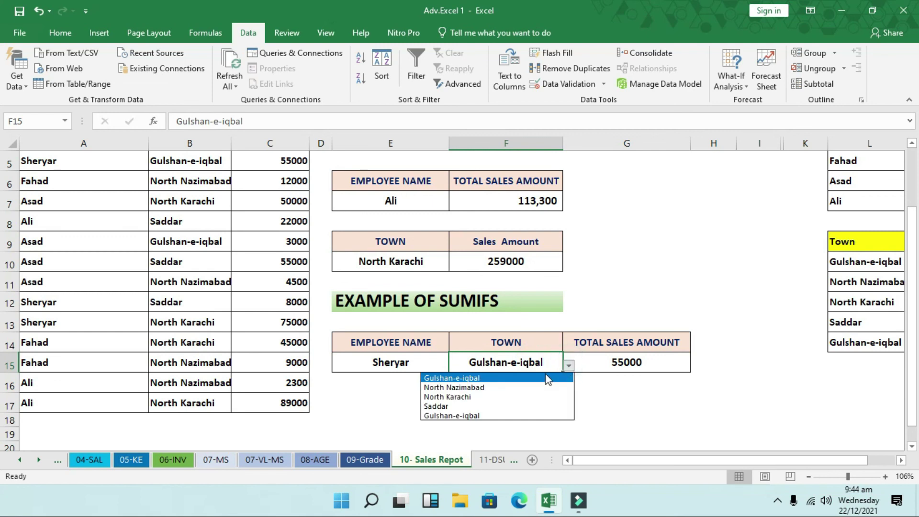
{"action": "left_click", "coordinate": [523, 406]}
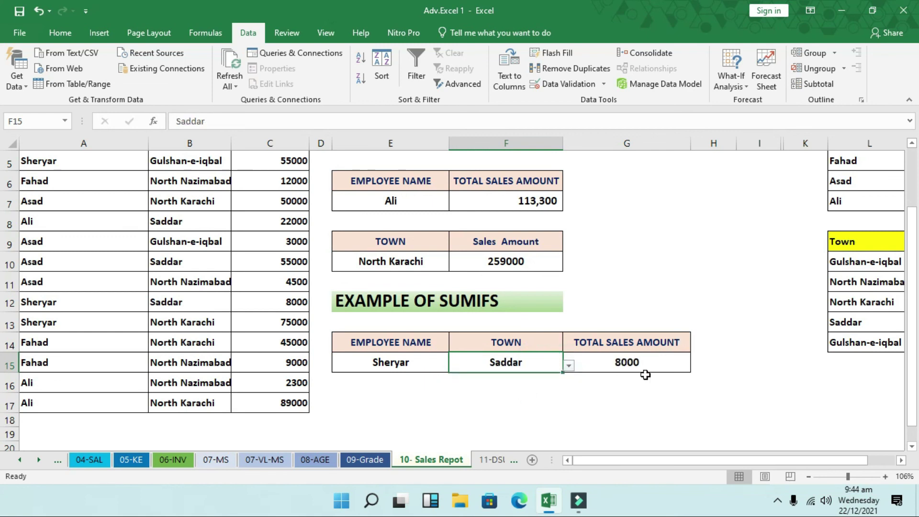
{"action": "left_click", "coordinate": [396, 370]}
{"action": "left_click", "coordinate": [454, 366]}
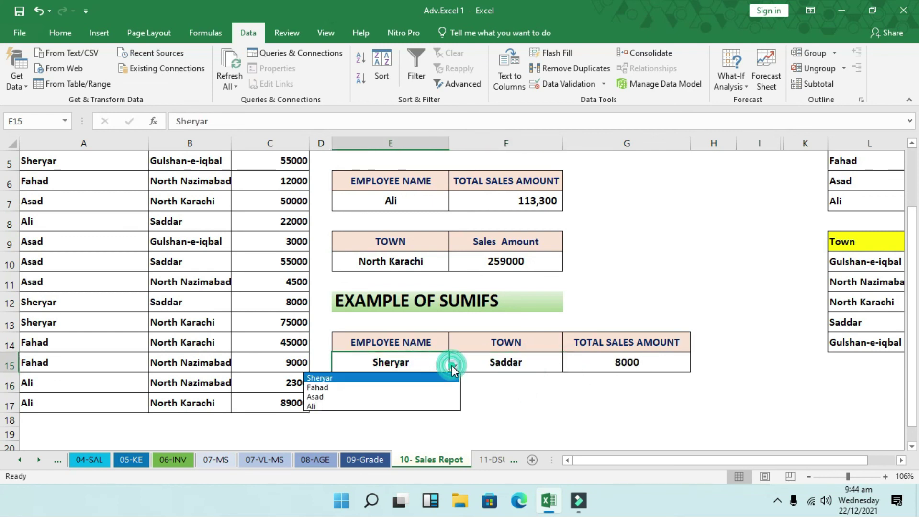
{"action": "left_click", "coordinate": [425, 397]}
Step: Hide helper list column L
{"action": "scroll", "coordinate": [436, 396], "scroll_direction": "up", "scroll_amount": 2}
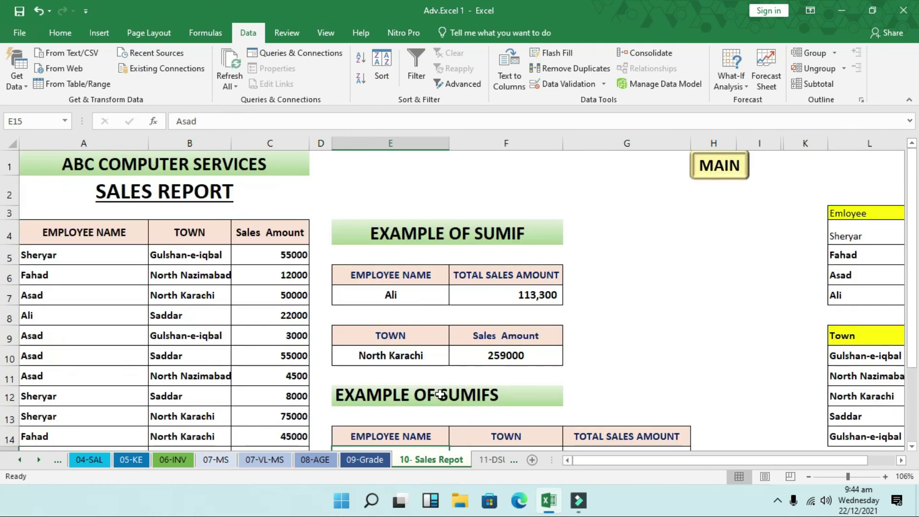
{"action": "left_click", "coordinate": [862, 144]}
{"action": "right_click", "coordinate": [860, 144]}
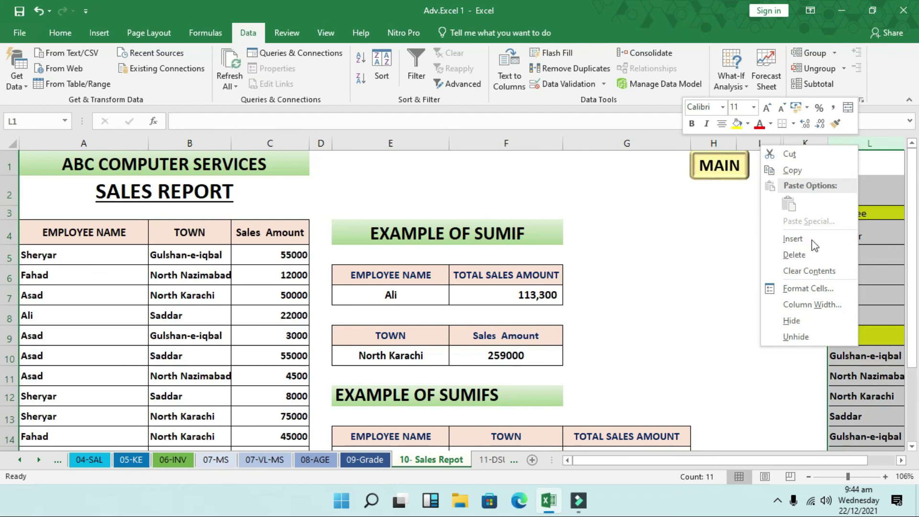
{"action": "left_click", "coordinate": [815, 319]}
{"action": "left_click_drag", "start_coordinate": [644, 461], "coordinate": [536, 481]}
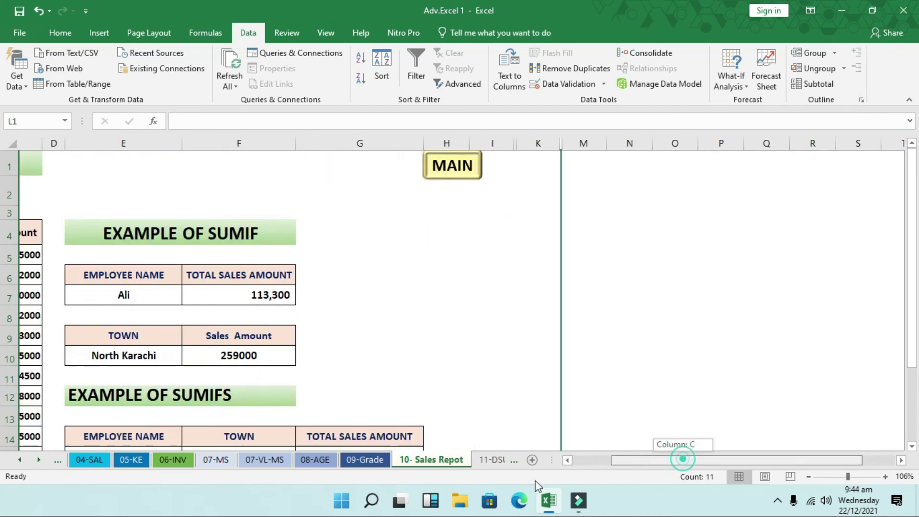
{"action": "scroll", "coordinate": [476, 355], "scroll_direction": "down", "scroll_amount": 1}
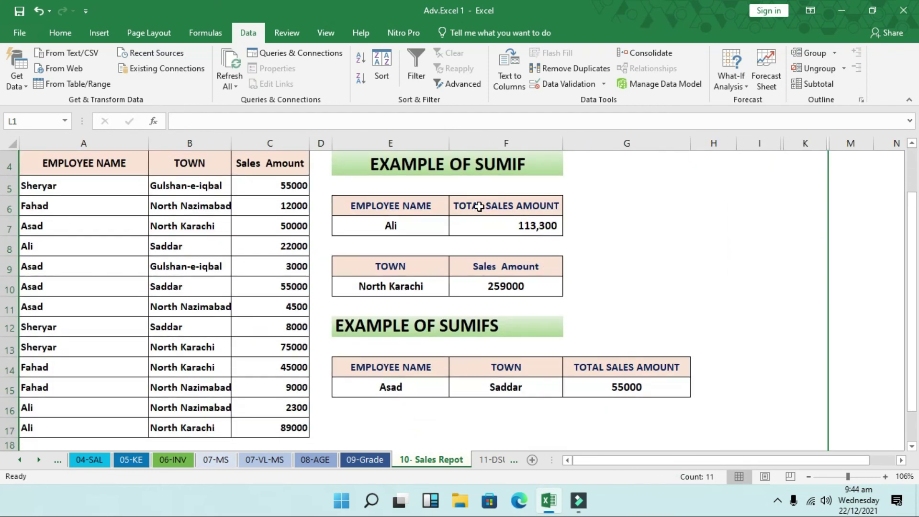